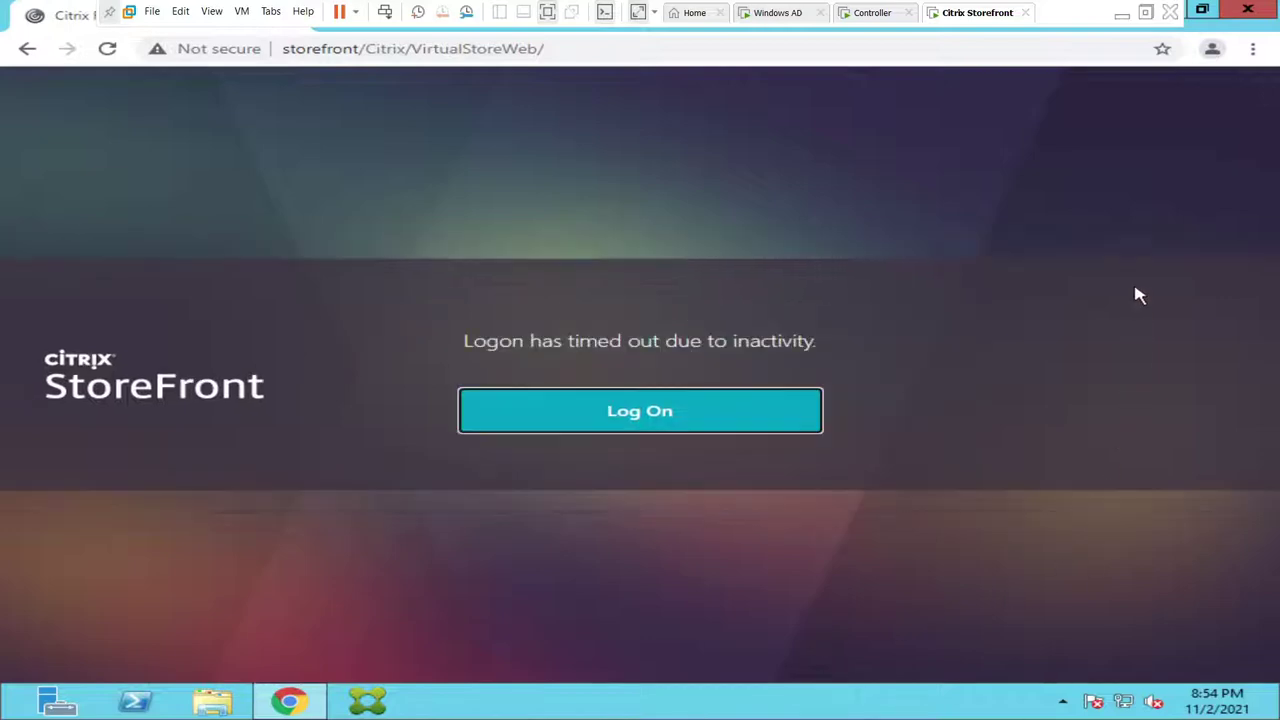
Log back on to the timed-out Citrix StoreFront page
click(638, 430)
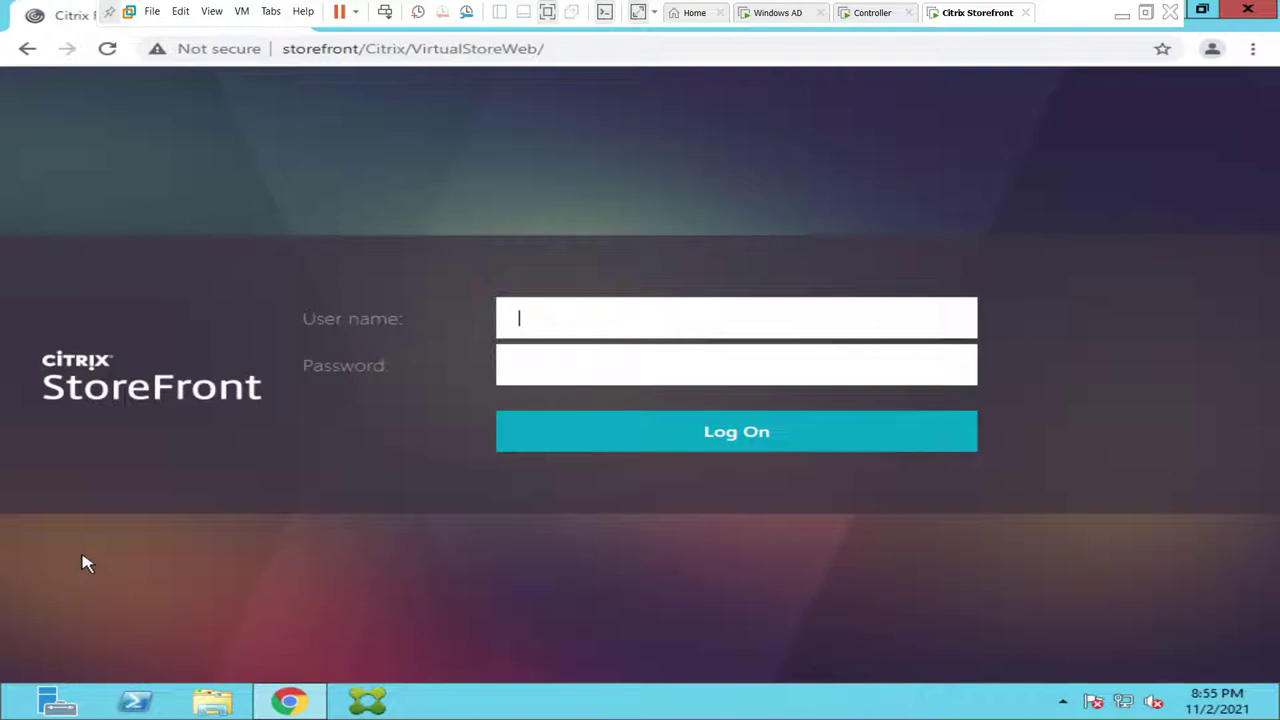
Browse to C:\inetpub\wwwroot\Citrix\VirtualStoreWeb\receiver\images\common and widen the Name column to show full names
click(207, 705)
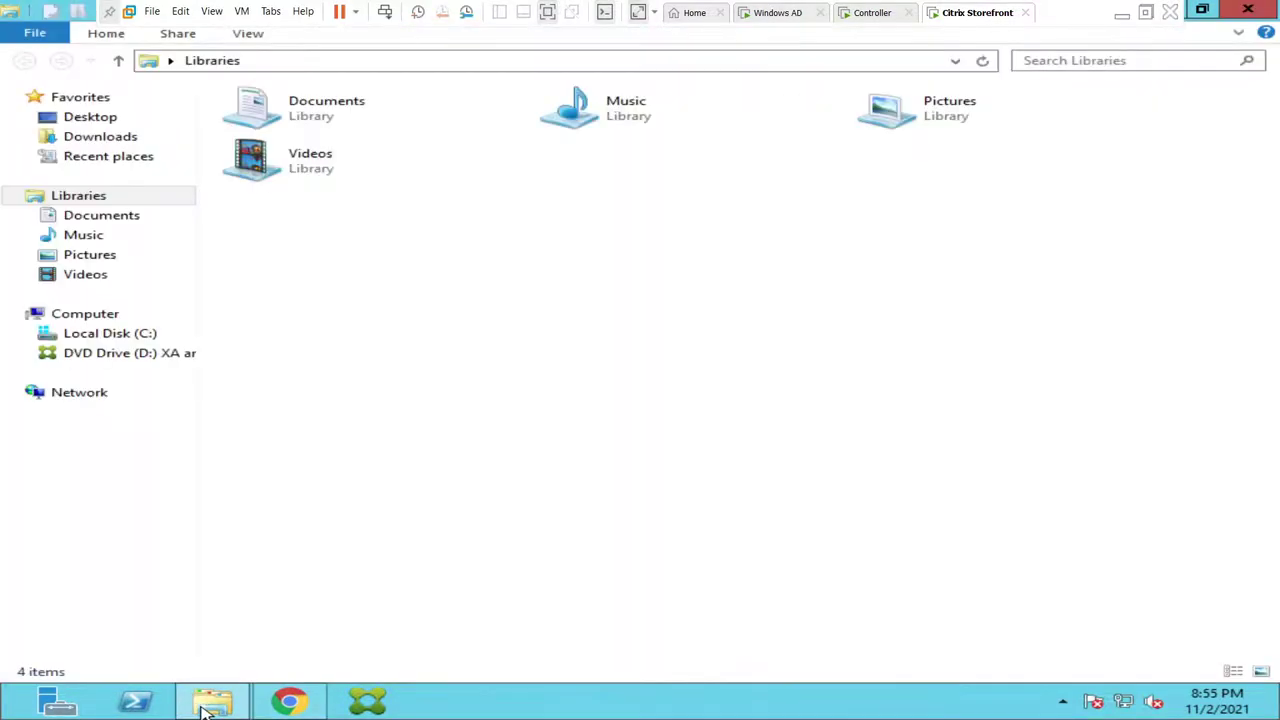
click(117, 341)
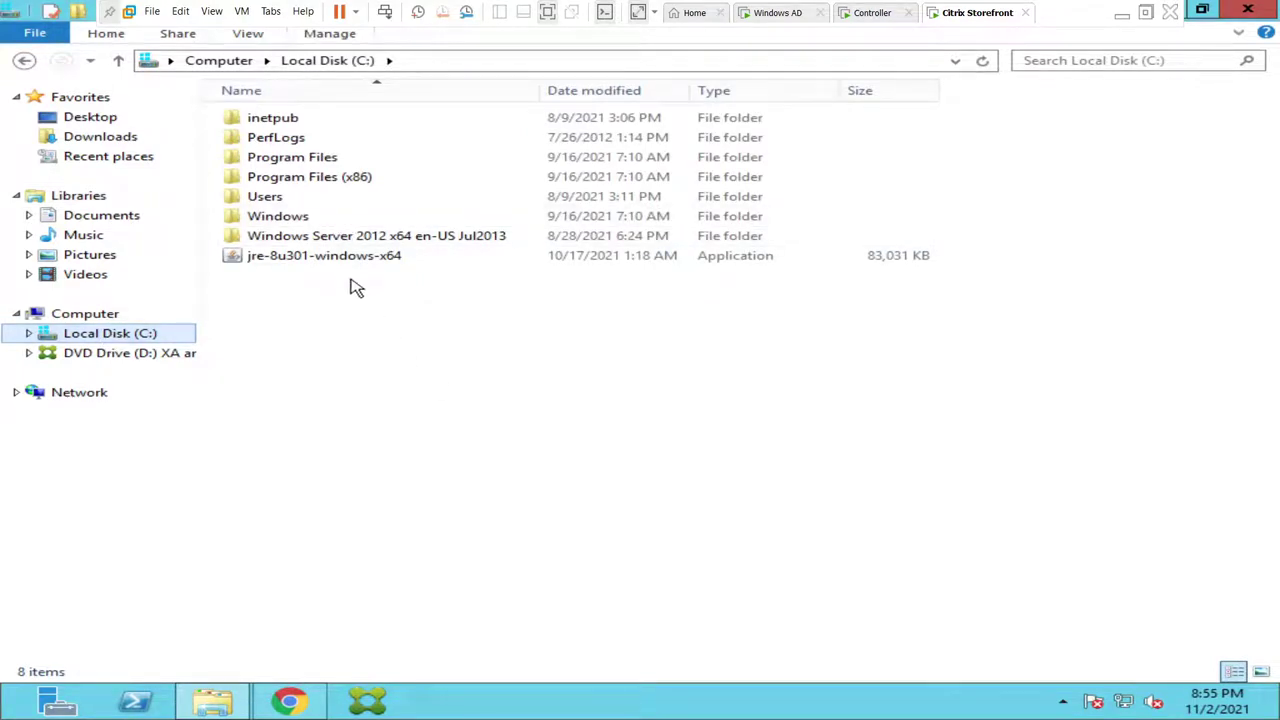
double_click(286, 121)
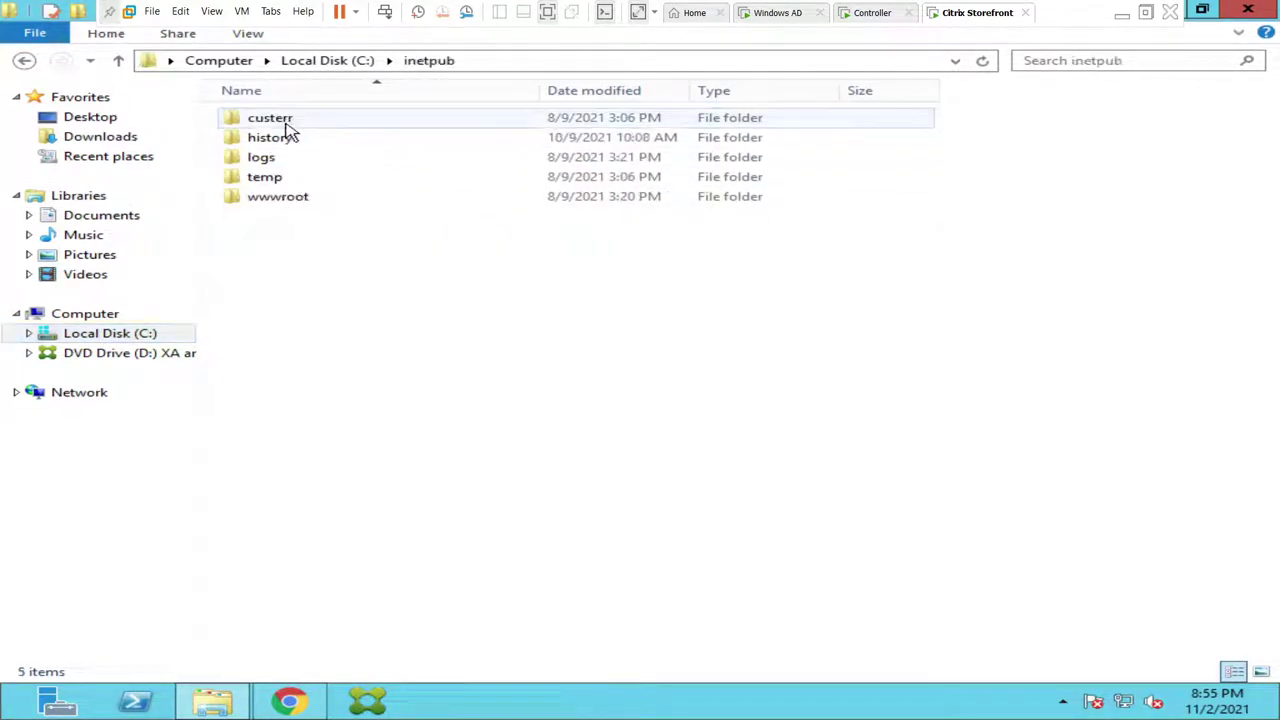
double_click(306, 205)
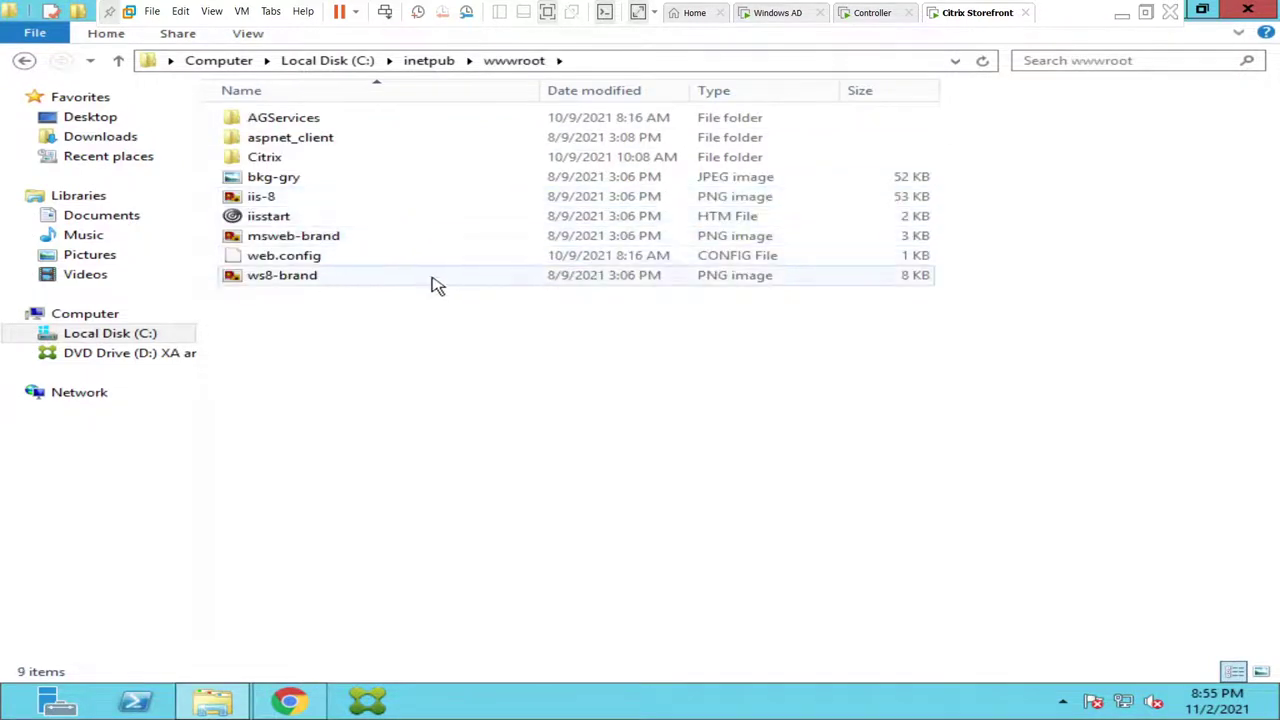
double_click(288, 160)
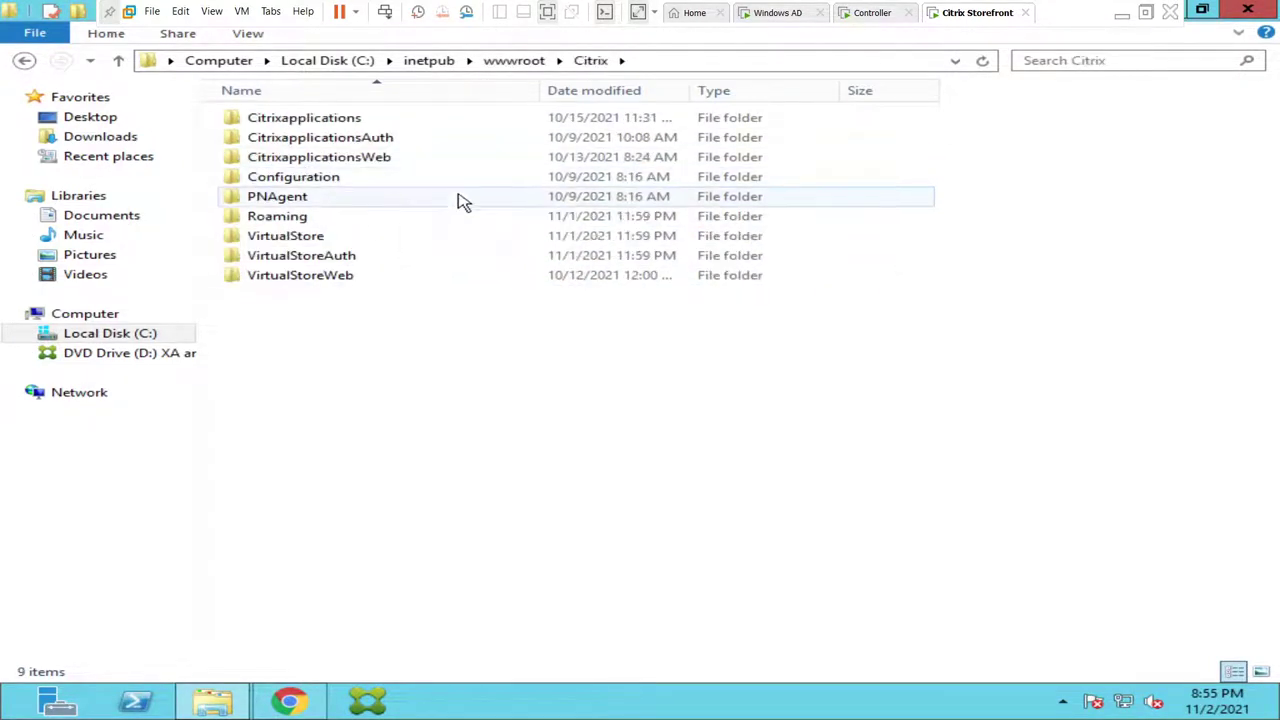
click(311, 283)
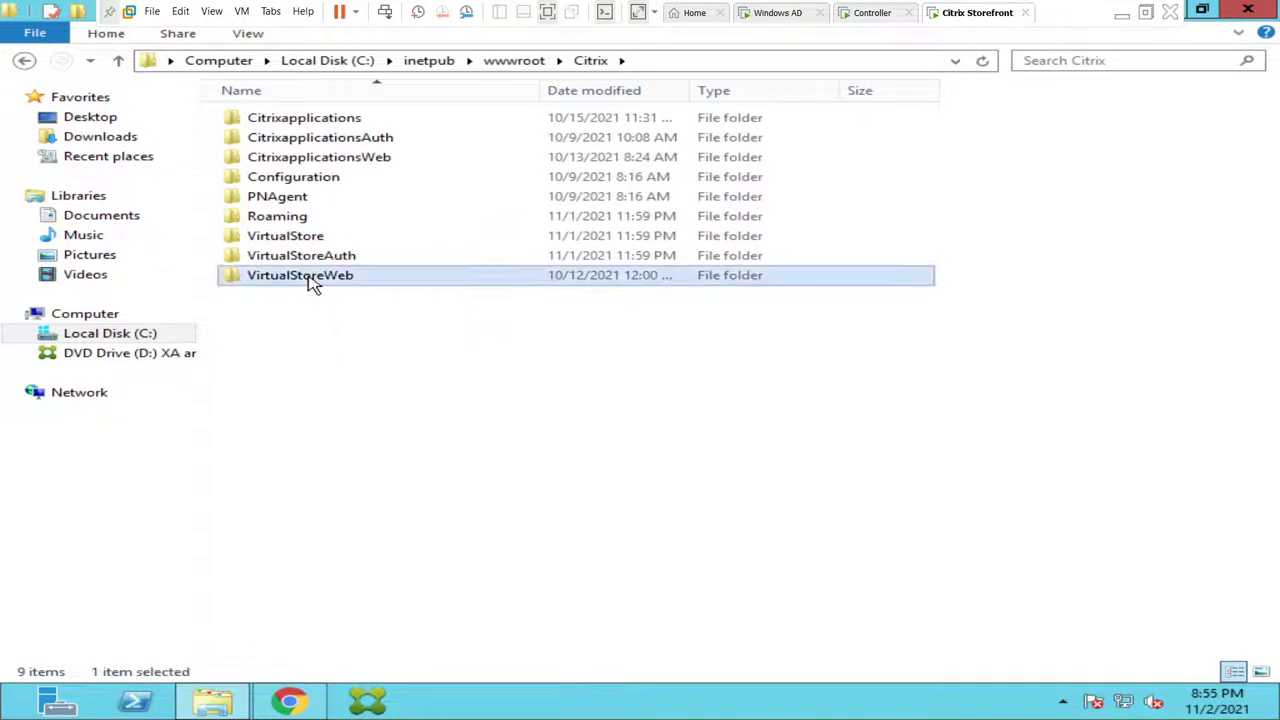
double_click(311, 283)
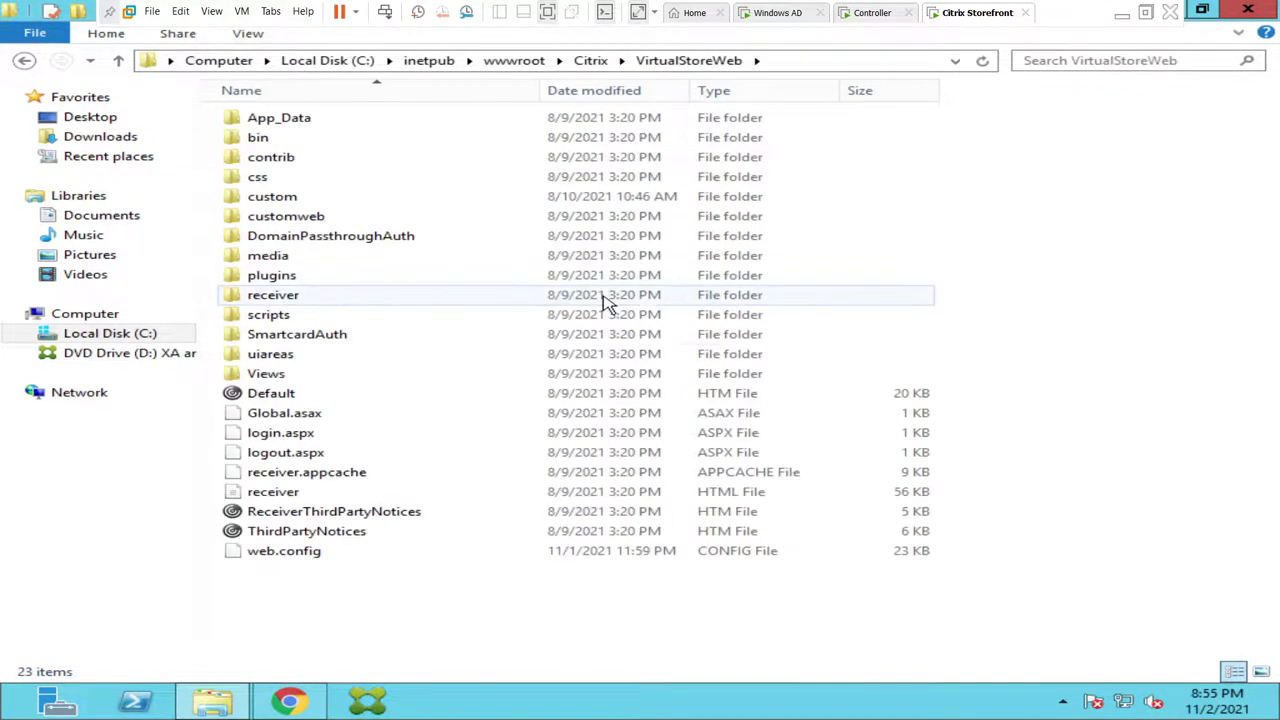
double_click(288, 306)
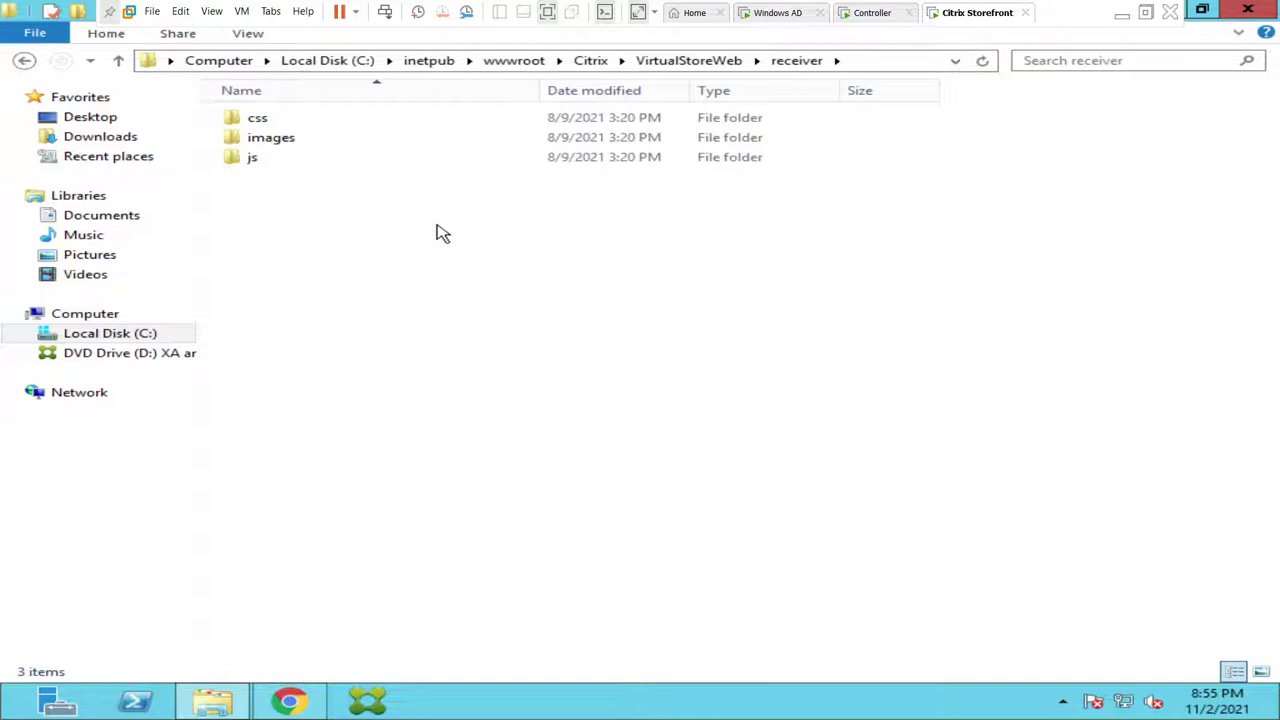
double_click(297, 141)
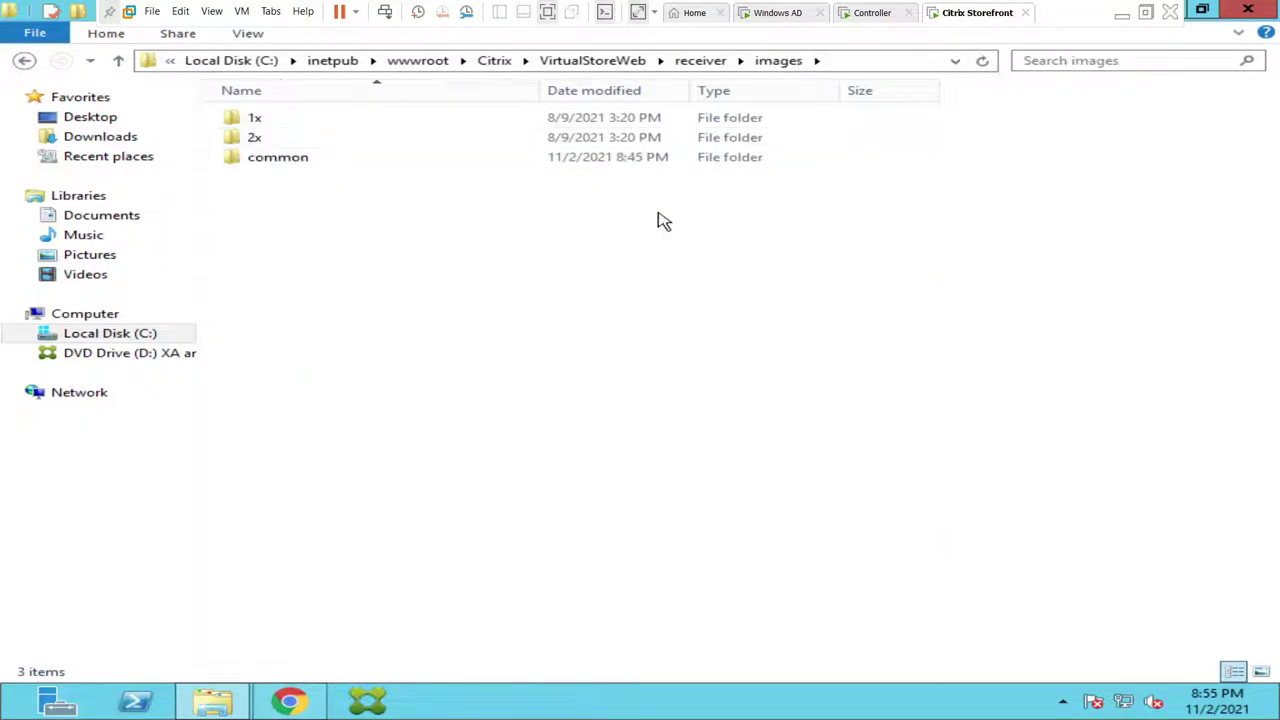
double_click(313, 162)
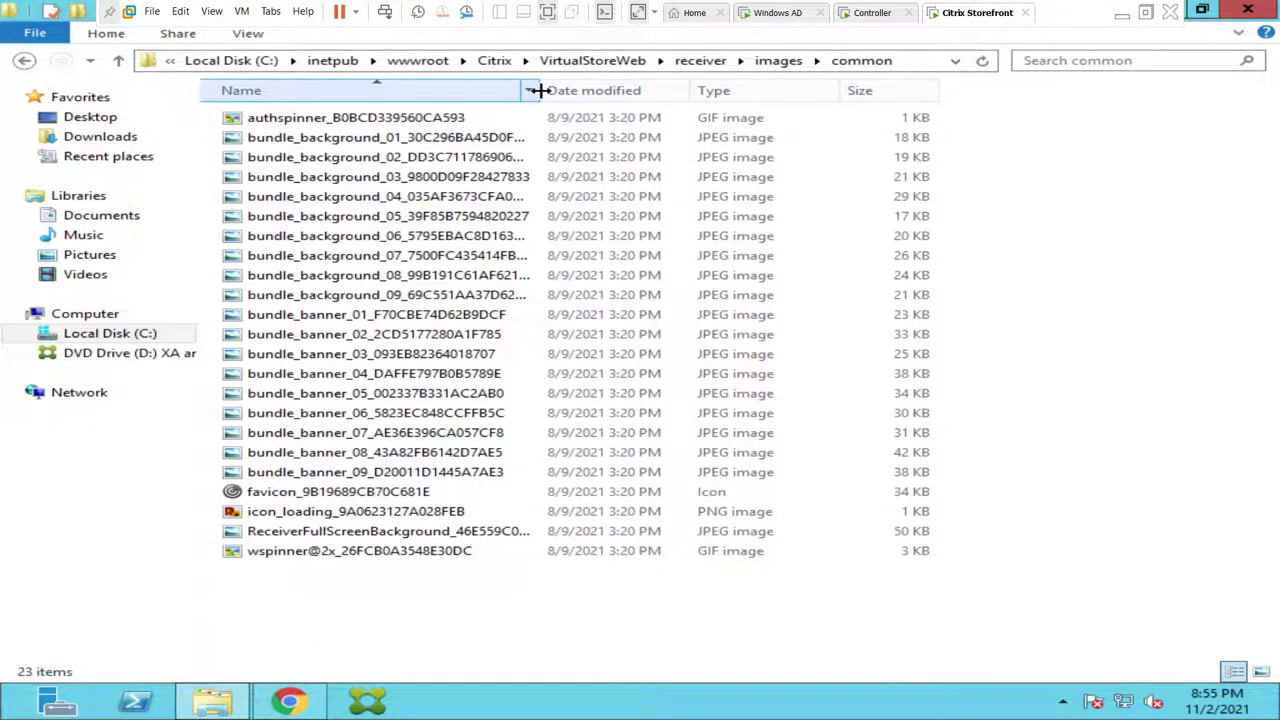
drag(537, 90, 621, 91)
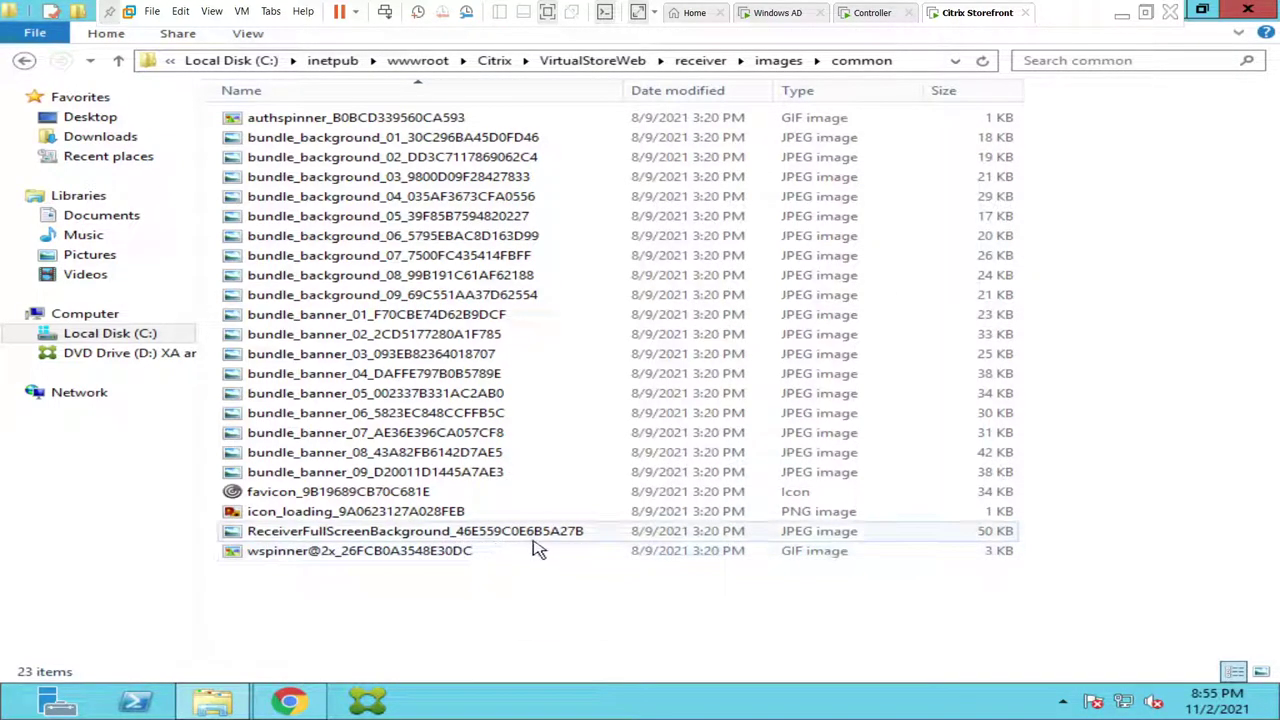
Open ReceiverFullScreenBackground in Paint, maximized, and scroll through the image
double_click(398, 541)
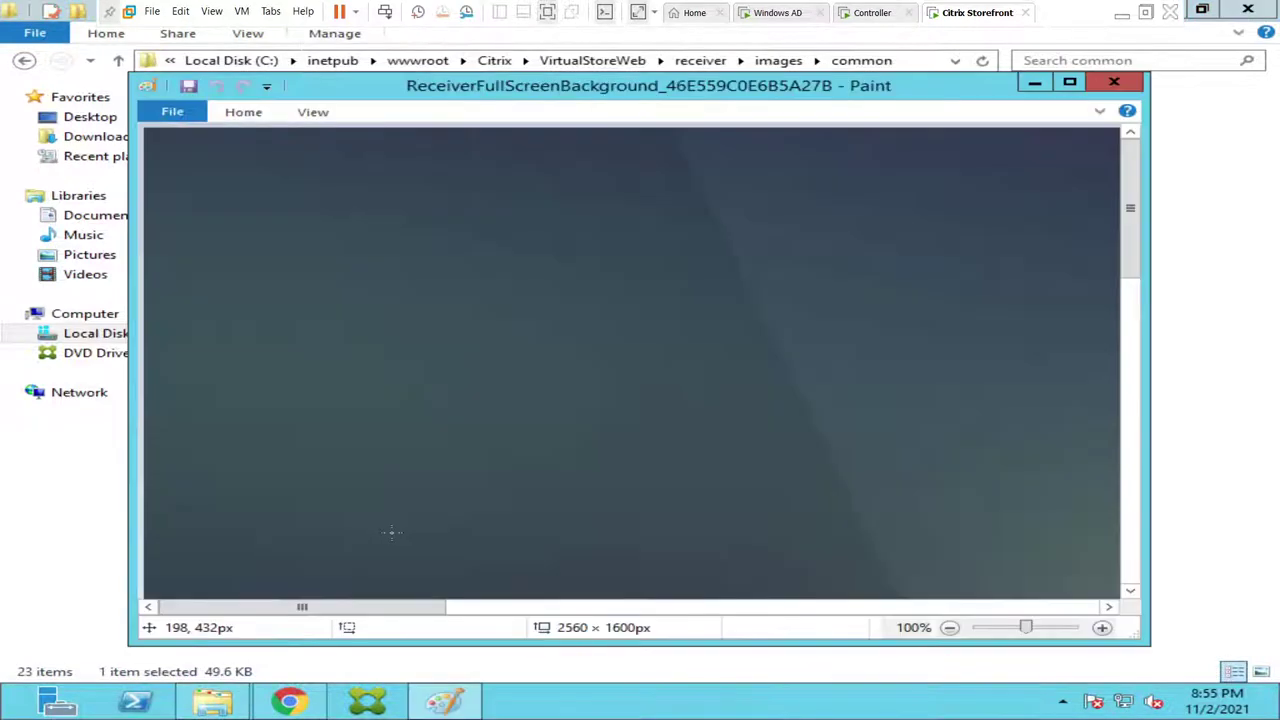
click(1078, 88)
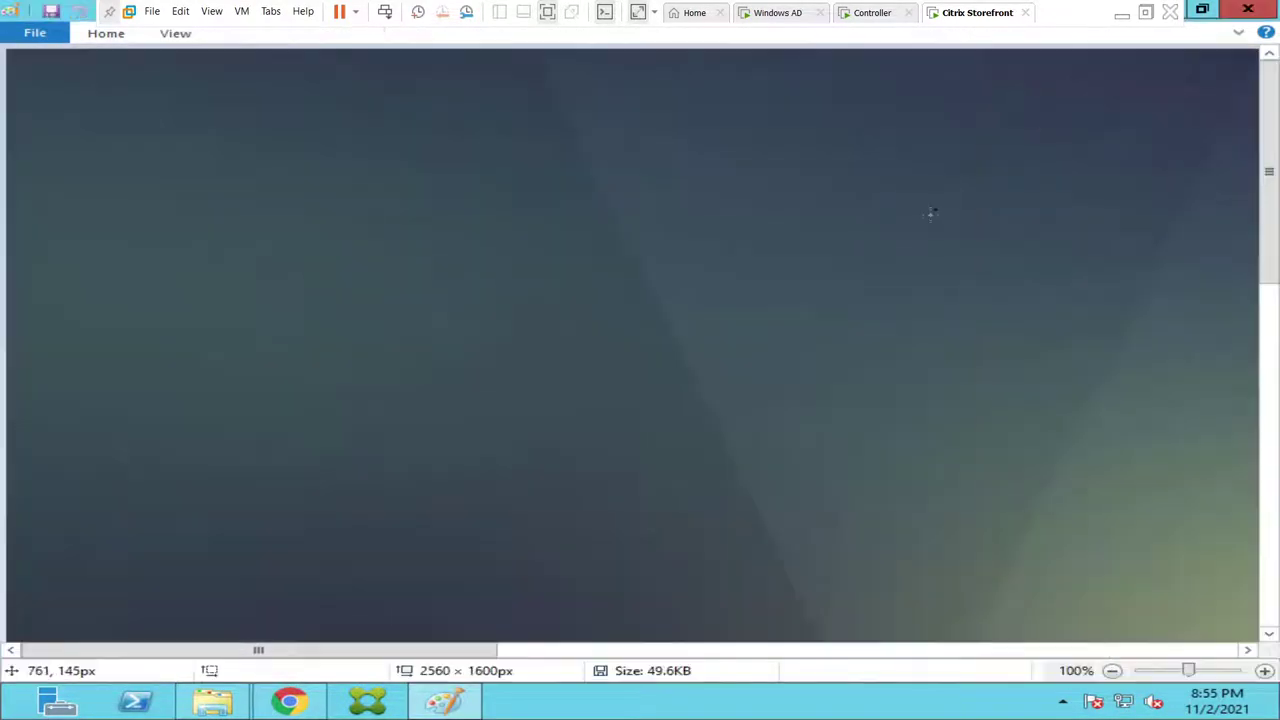
scroll(840, 307, down, 8)
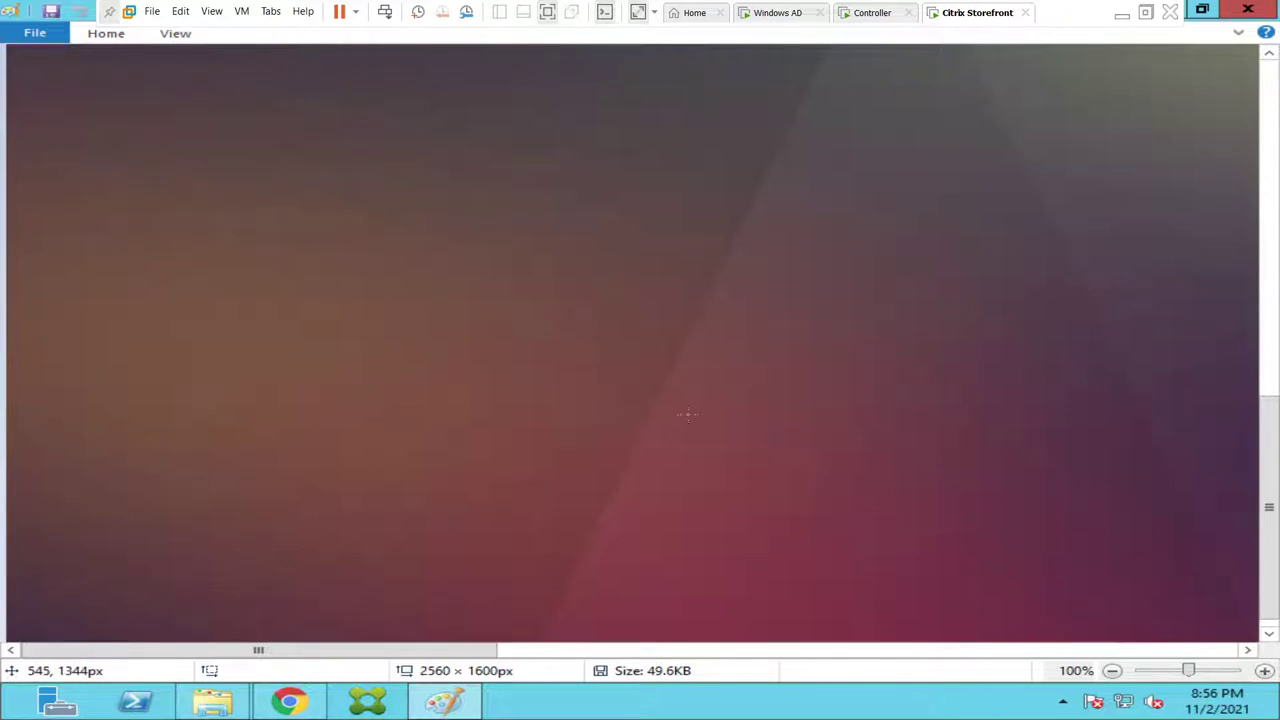
Compare the image with the StoreFront logon page, then return to the common images folder
click(290, 702)
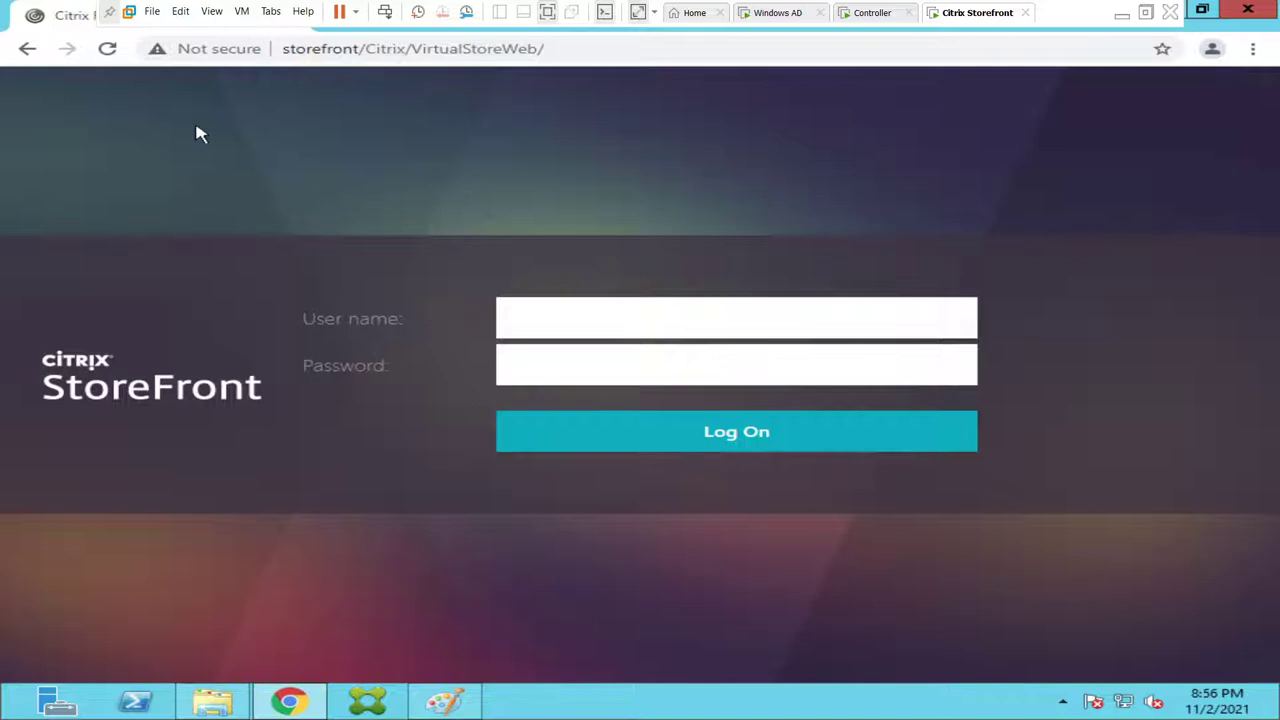
click(452, 704)
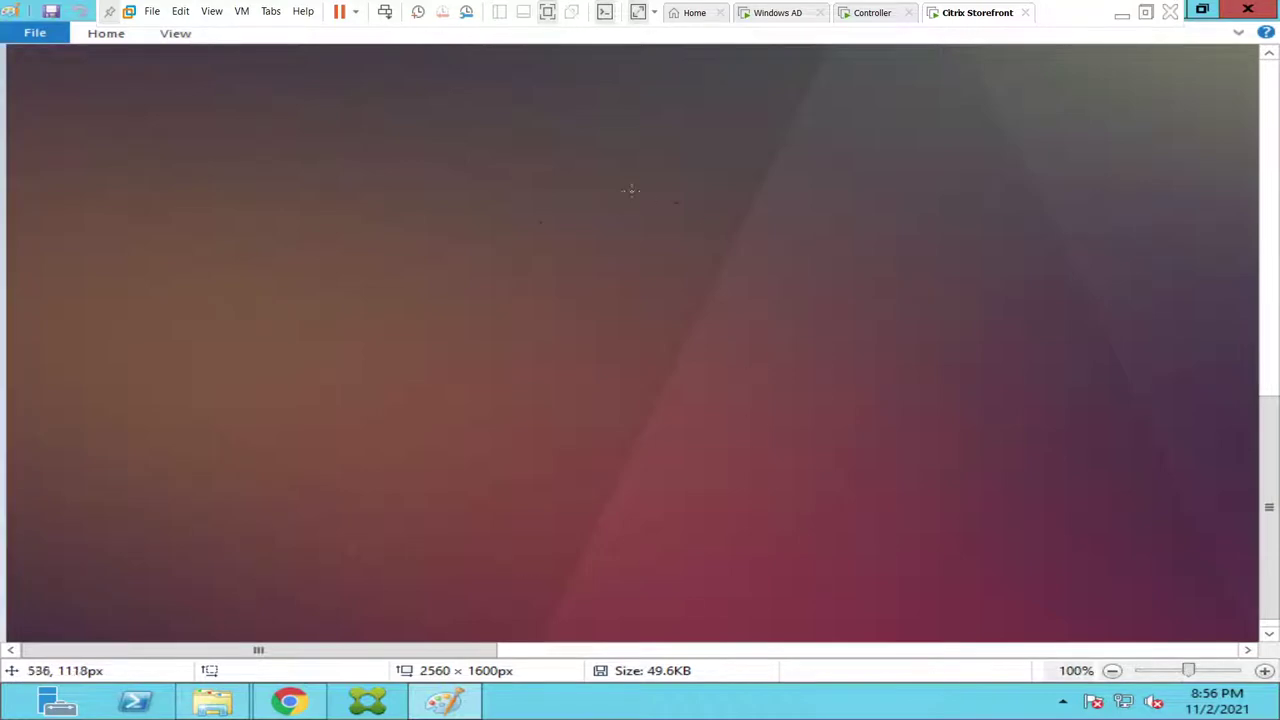
click(213, 704)
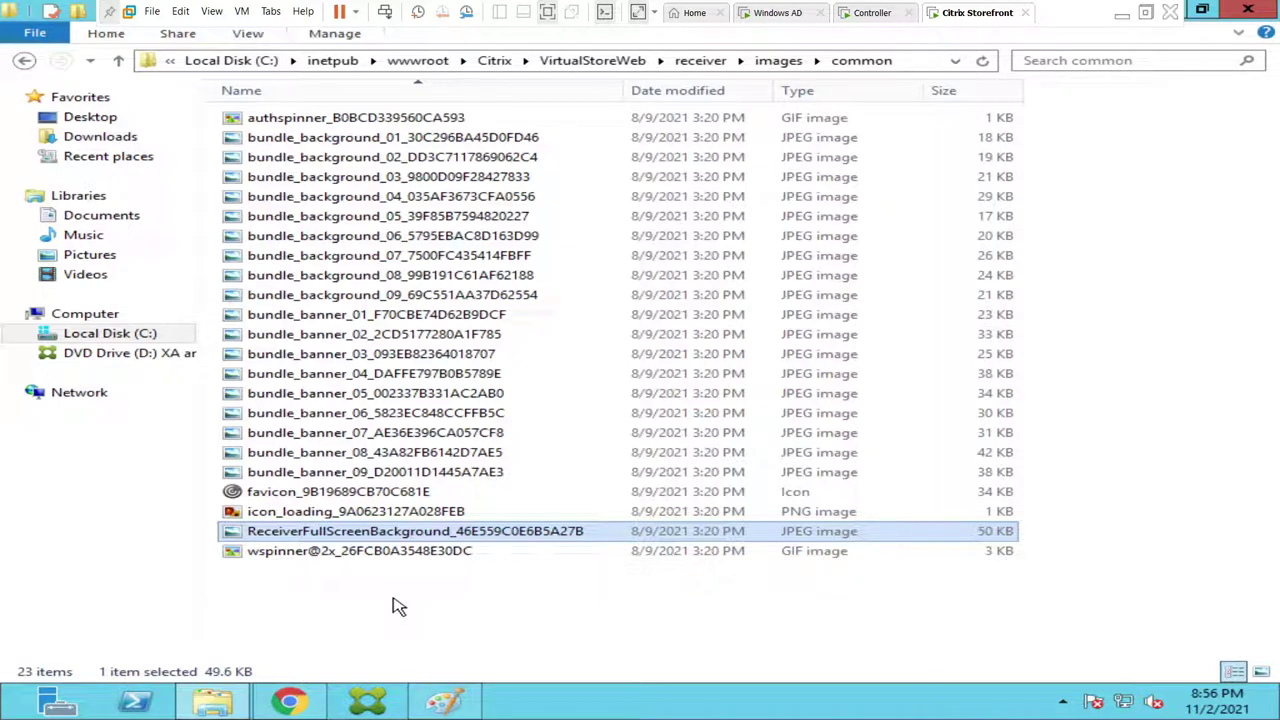
click(113, 143)
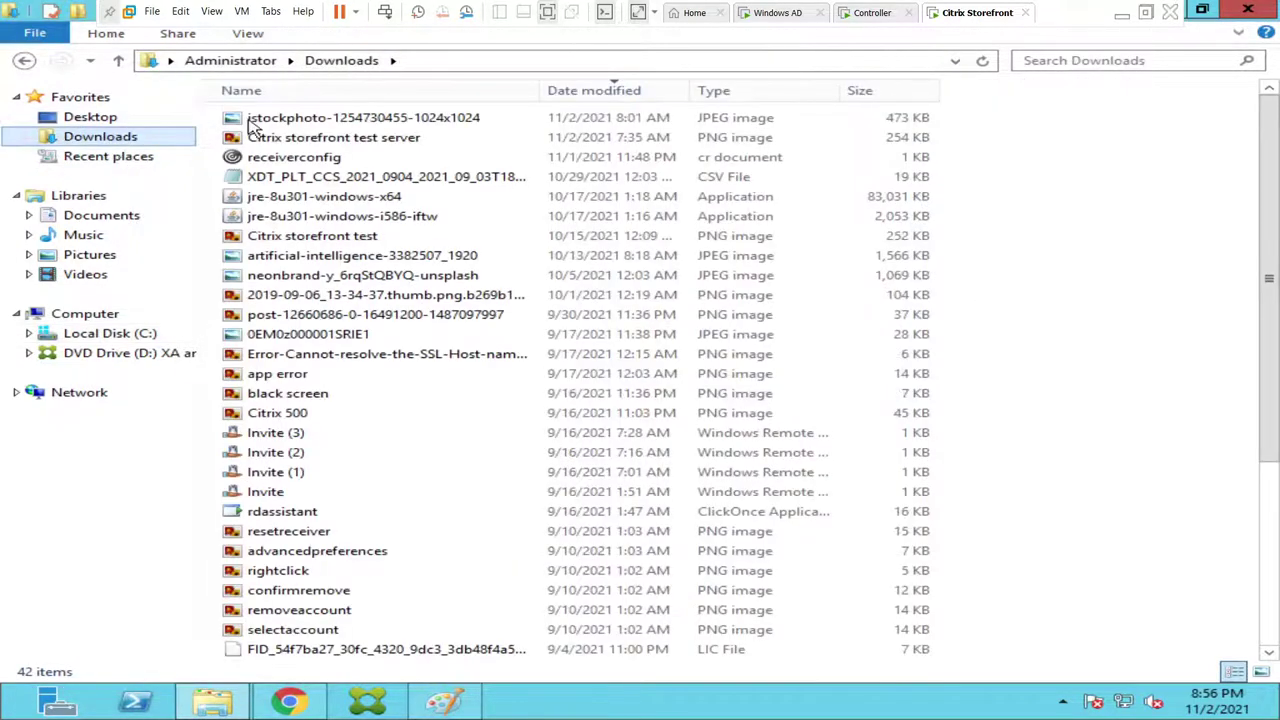
double_click(398, 120)
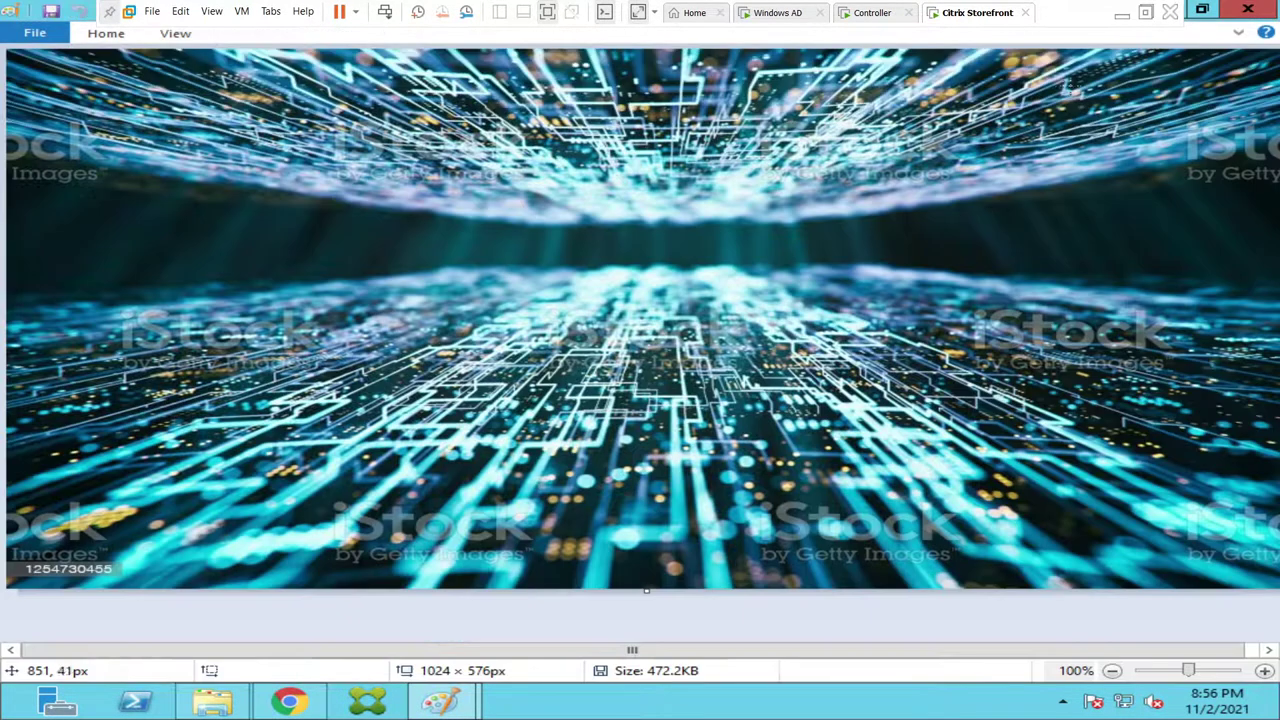
click(1069, 84)
Close the circuit-board image in Paint without saving
click(1249, 10)
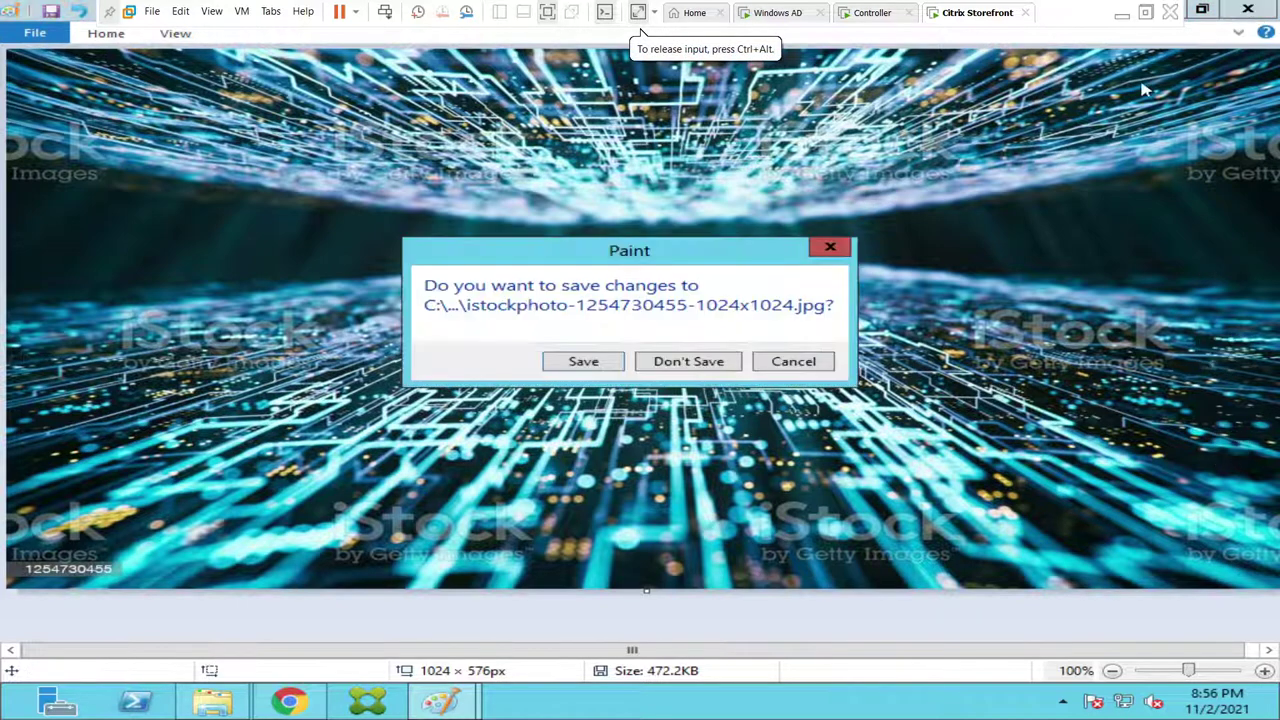
click(818, 361)
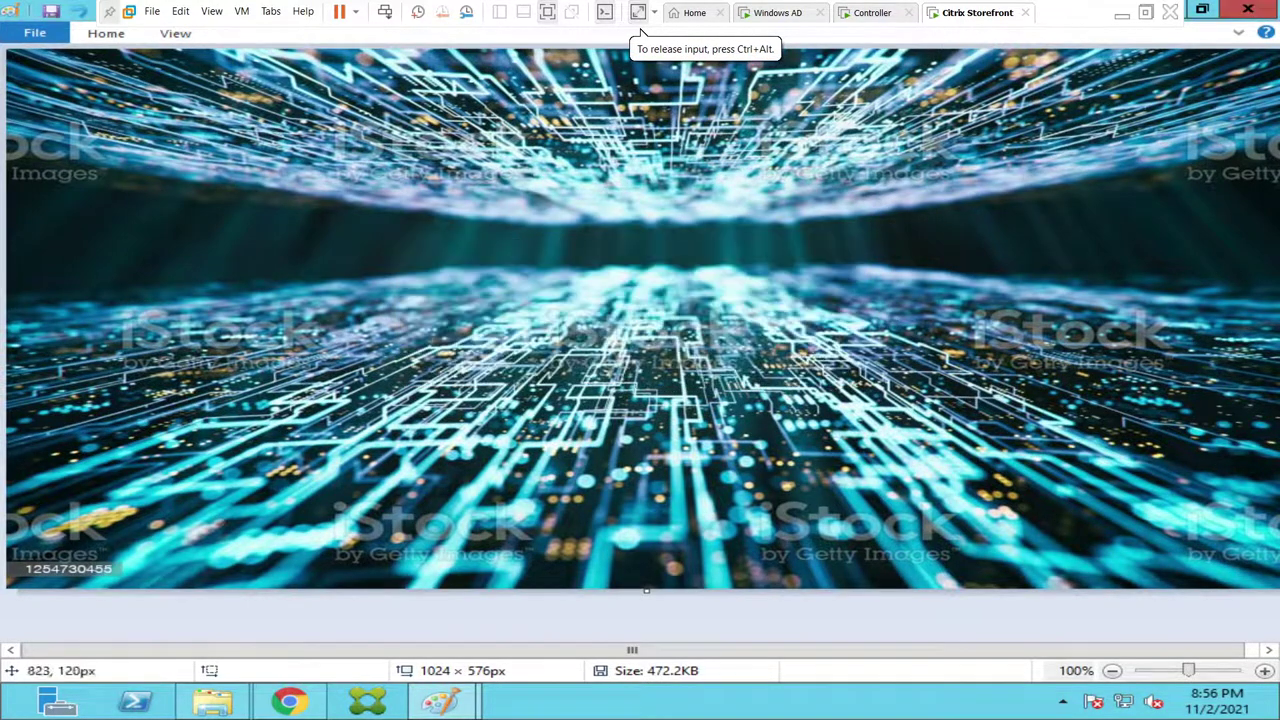
click(1203, 10)
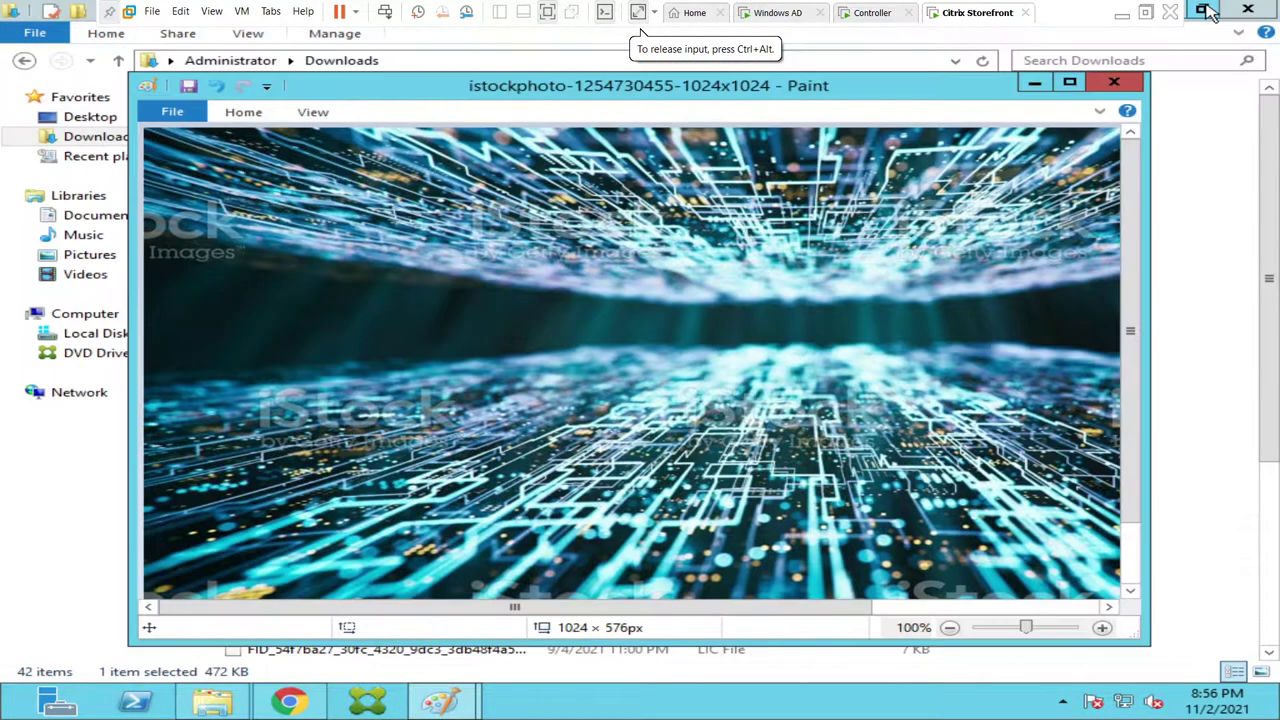
click(1114, 82)
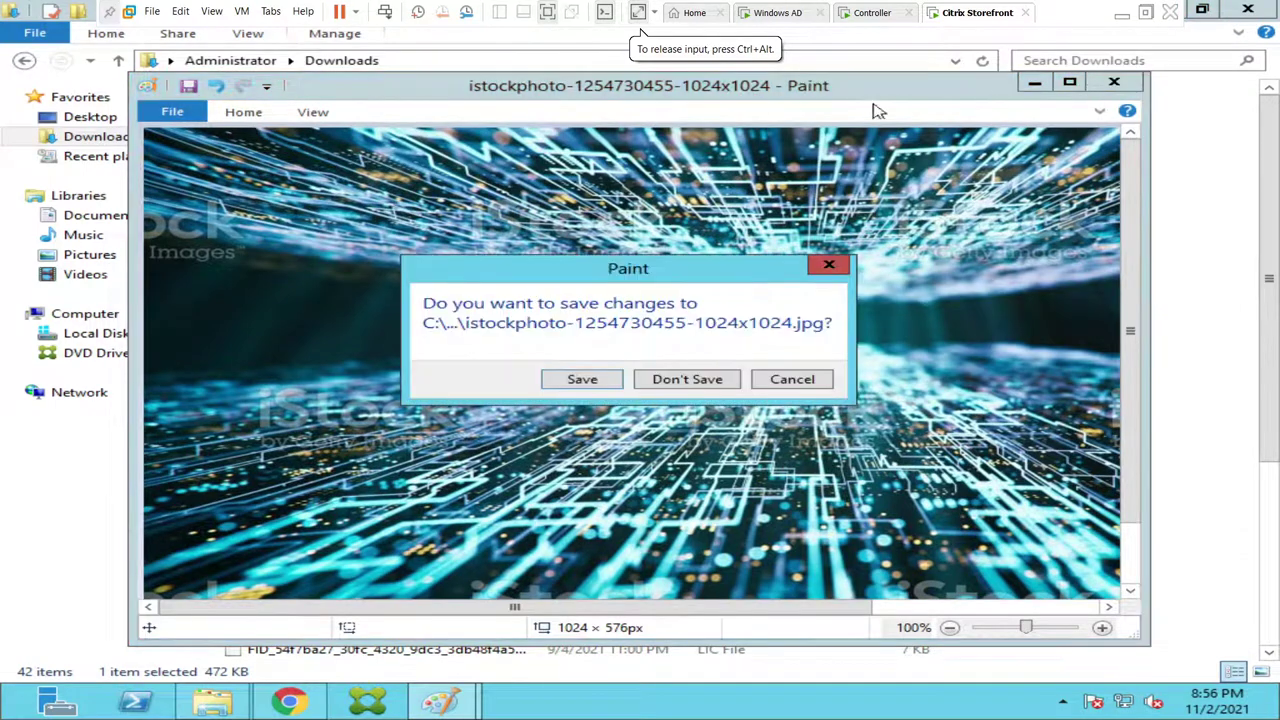
click(686, 384)
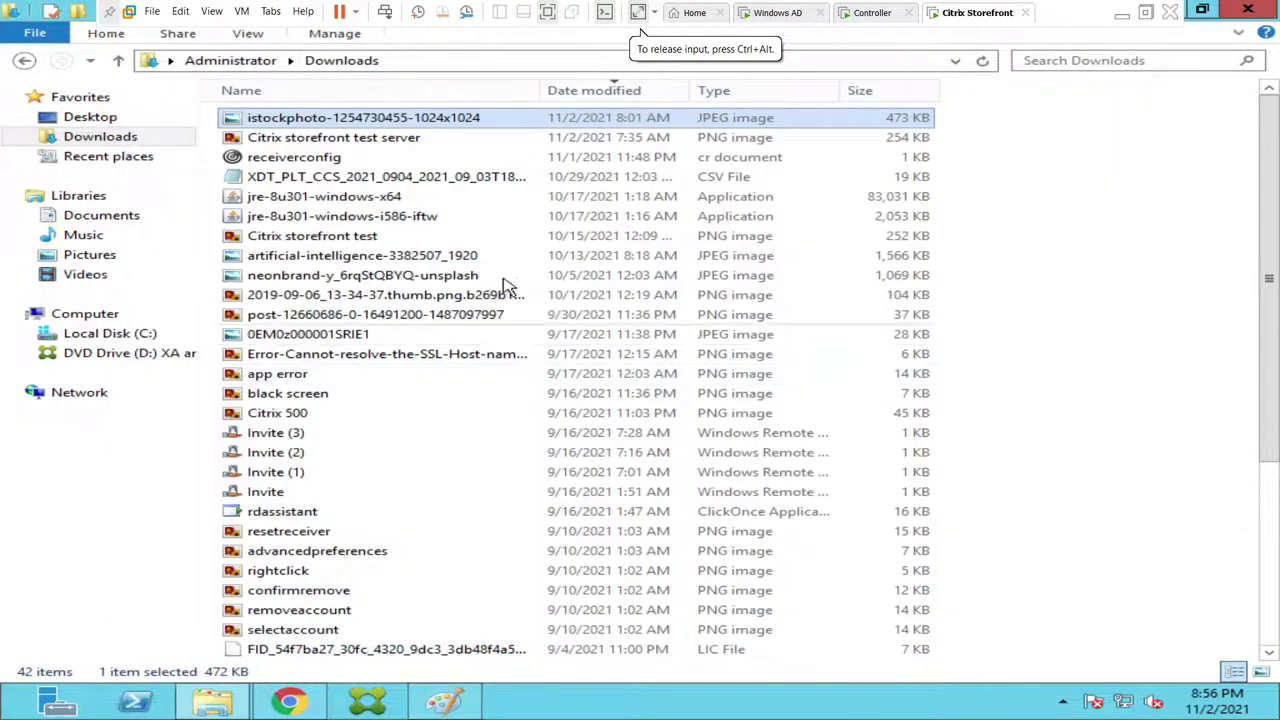
Copy the istockphoto image file from the Downloads folder
right_click(372, 127)
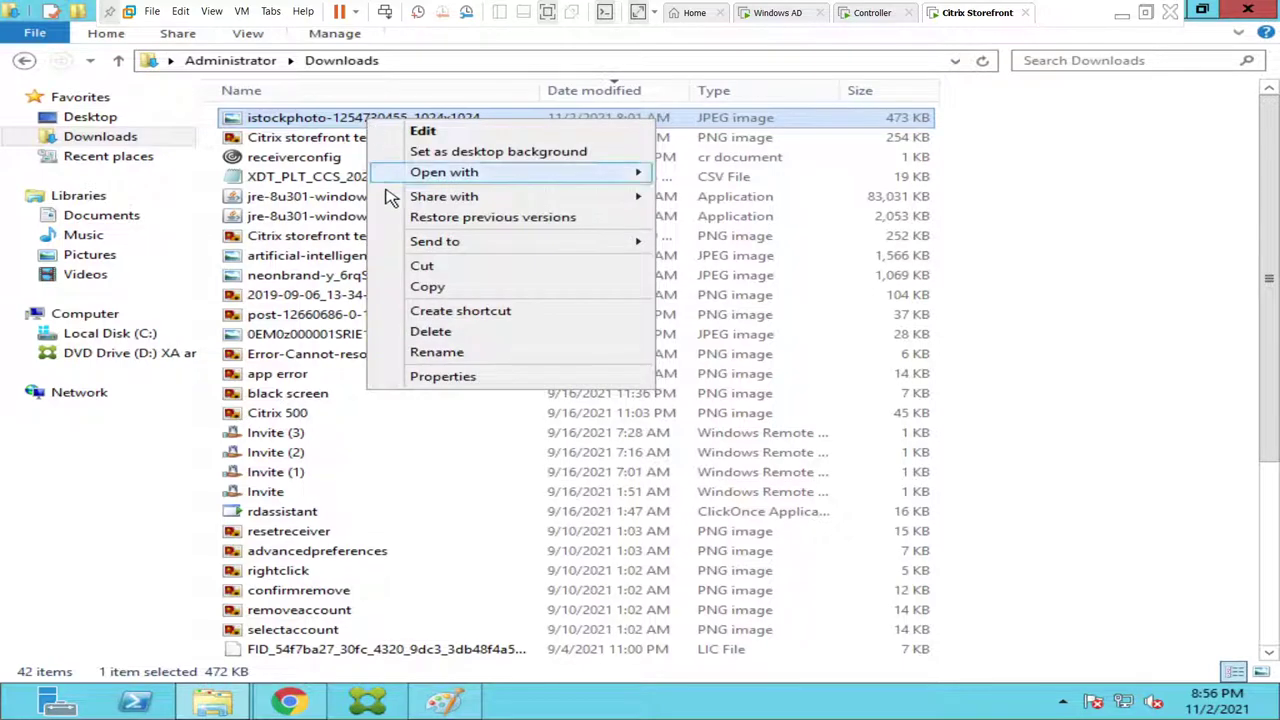
click(428, 287)
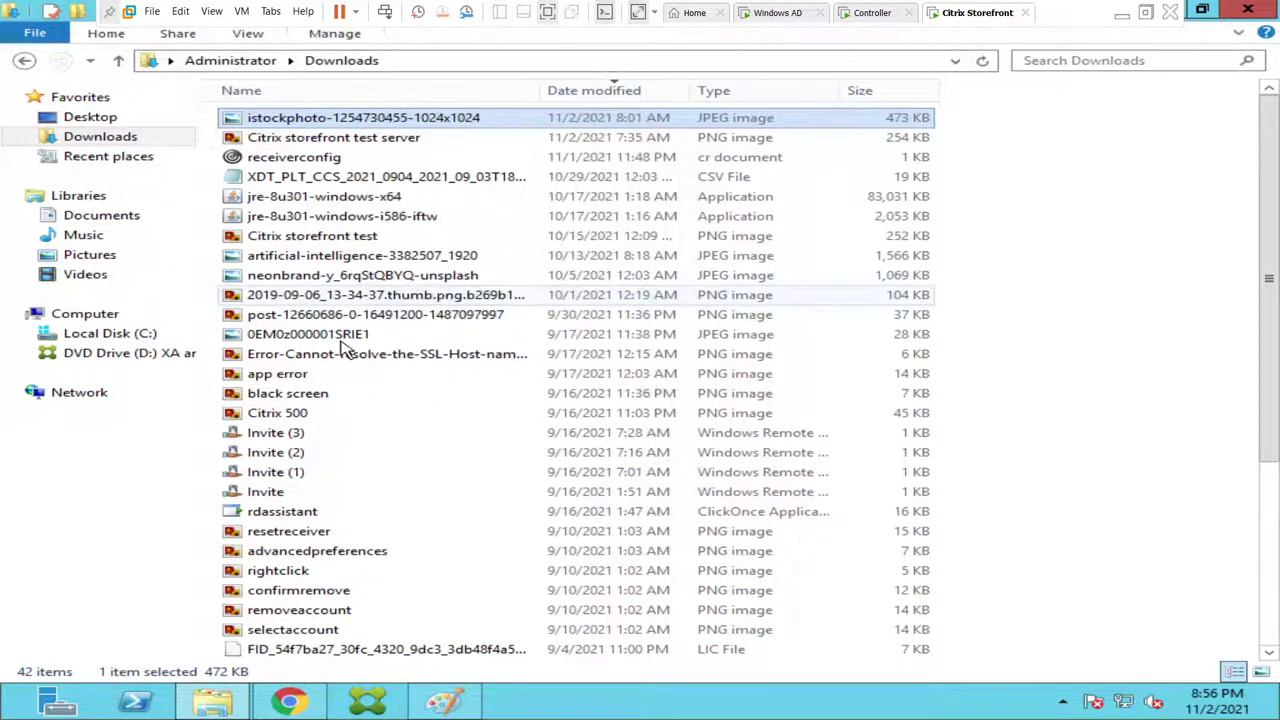
click(211, 706)
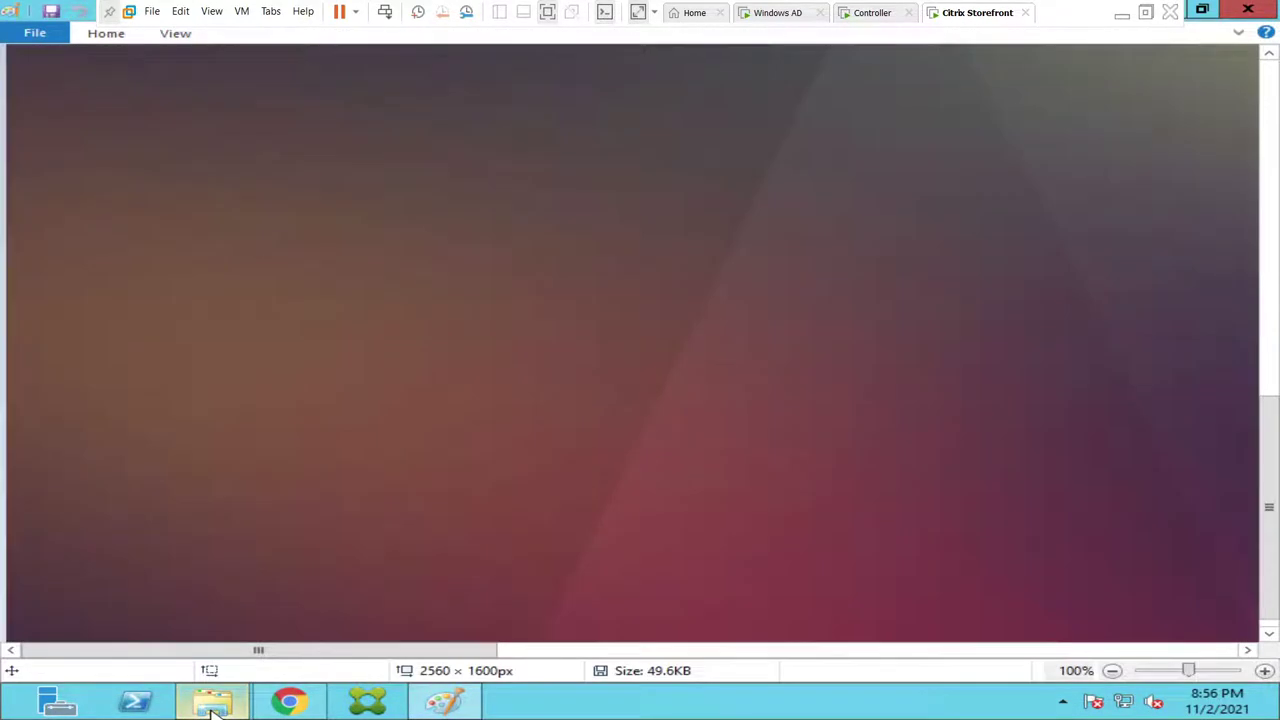
click(211, 706)
click(211, 706)
click(211, 706)
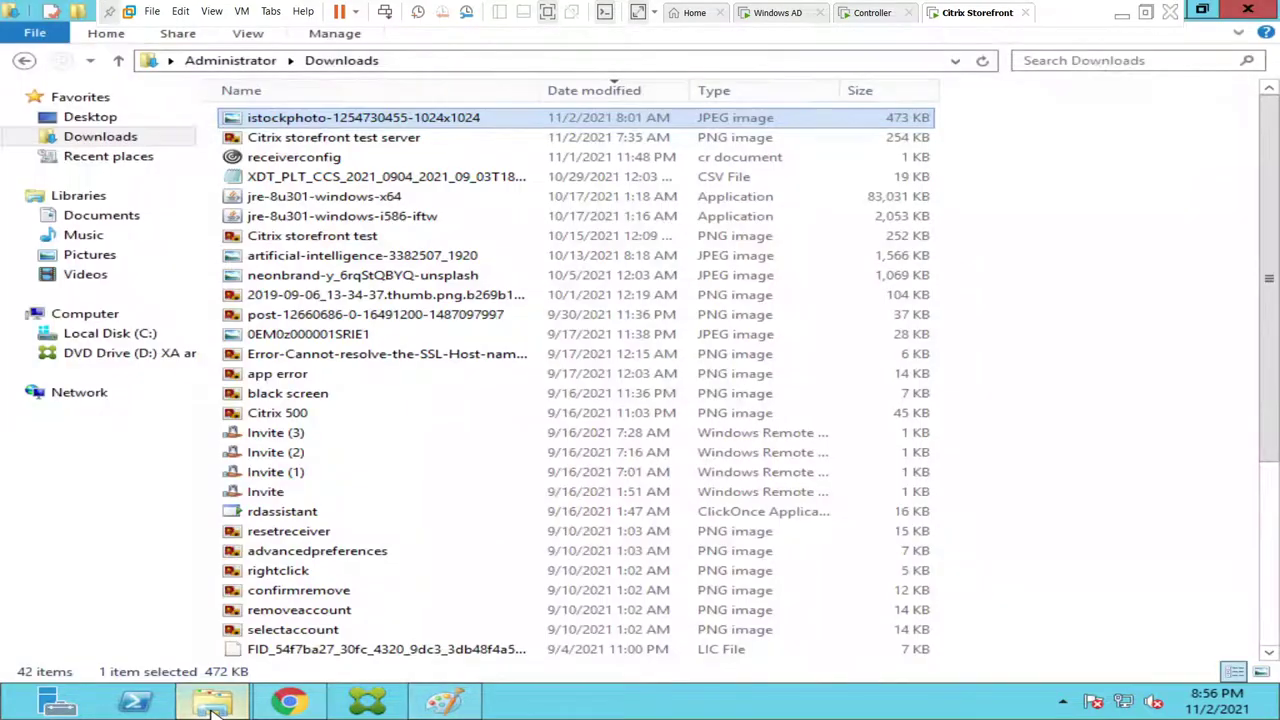
Browse back to C:\inetpub\wwwroot\Citrix\VirtualStoreWeb\receiver\images\common
click(115, 334)
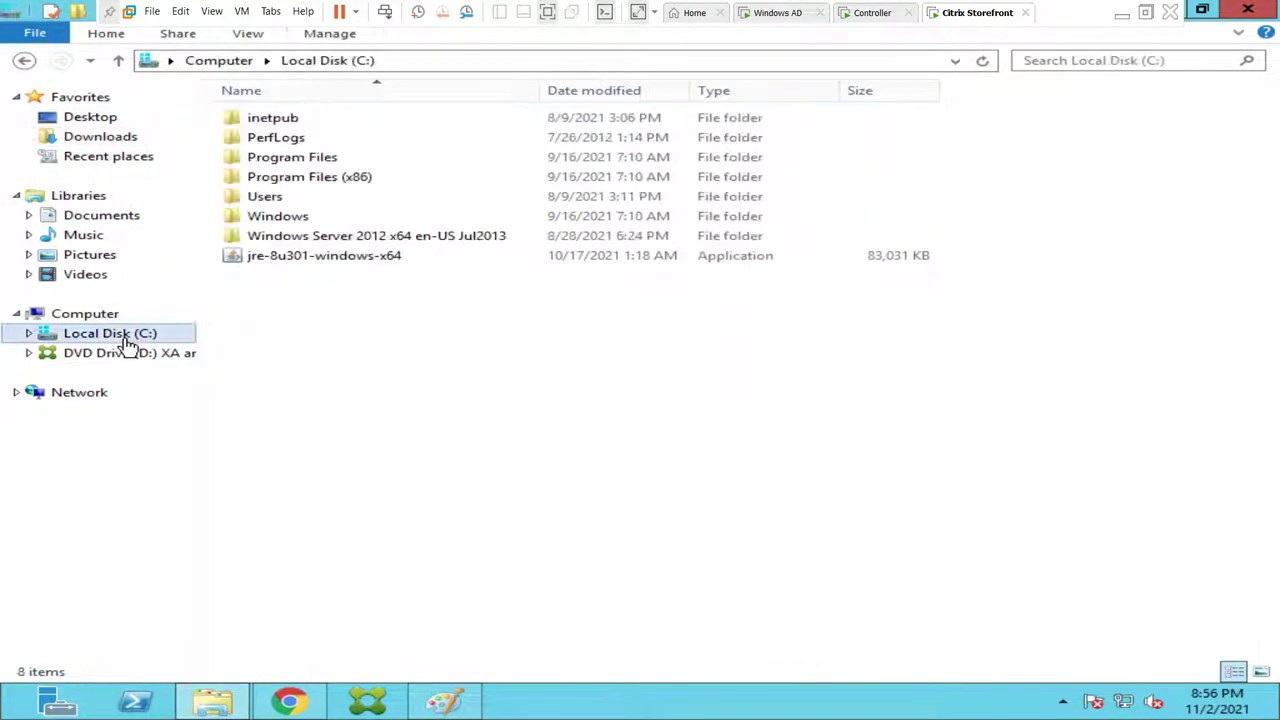
double_click(303, 123)
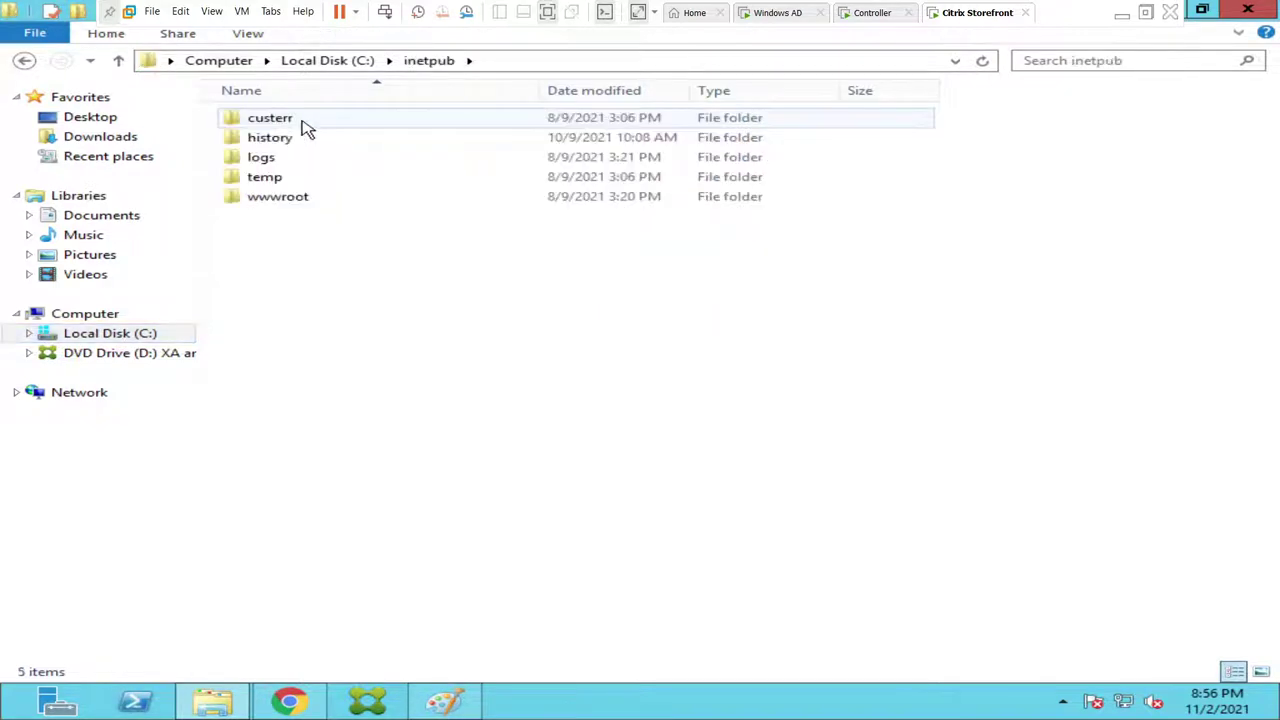
double_click(294, 199)
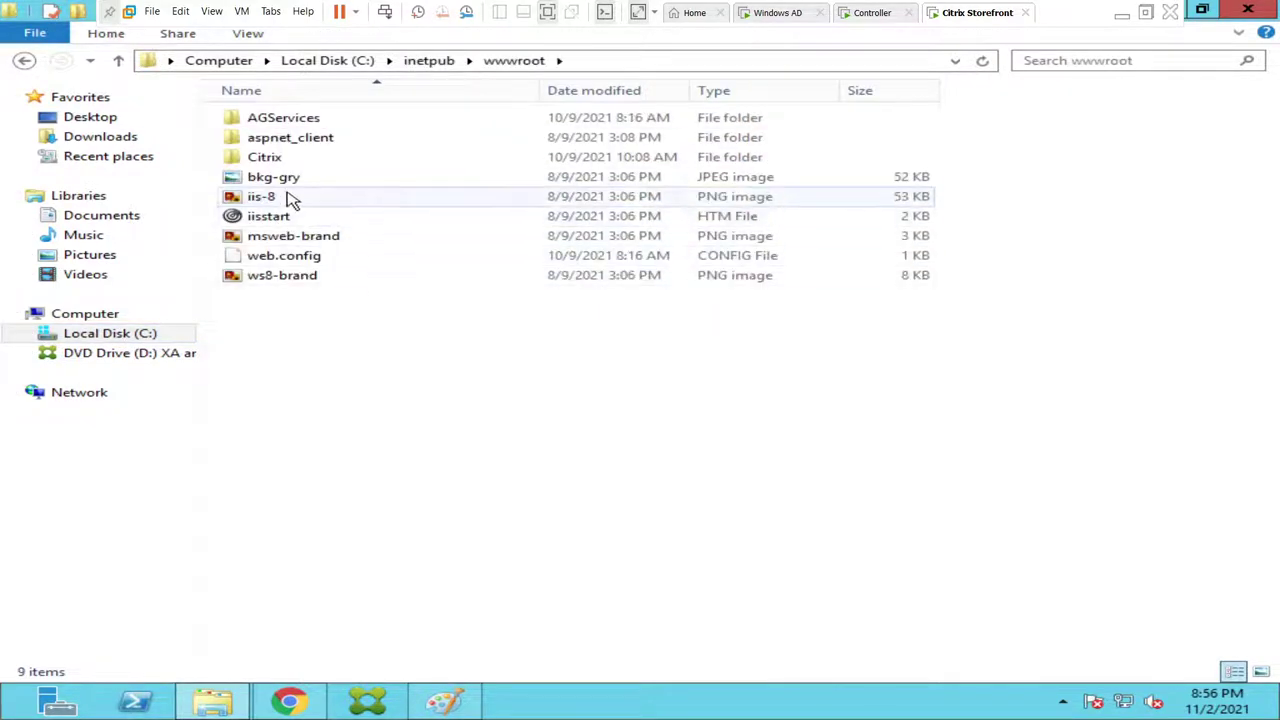
double_click(272, 160)
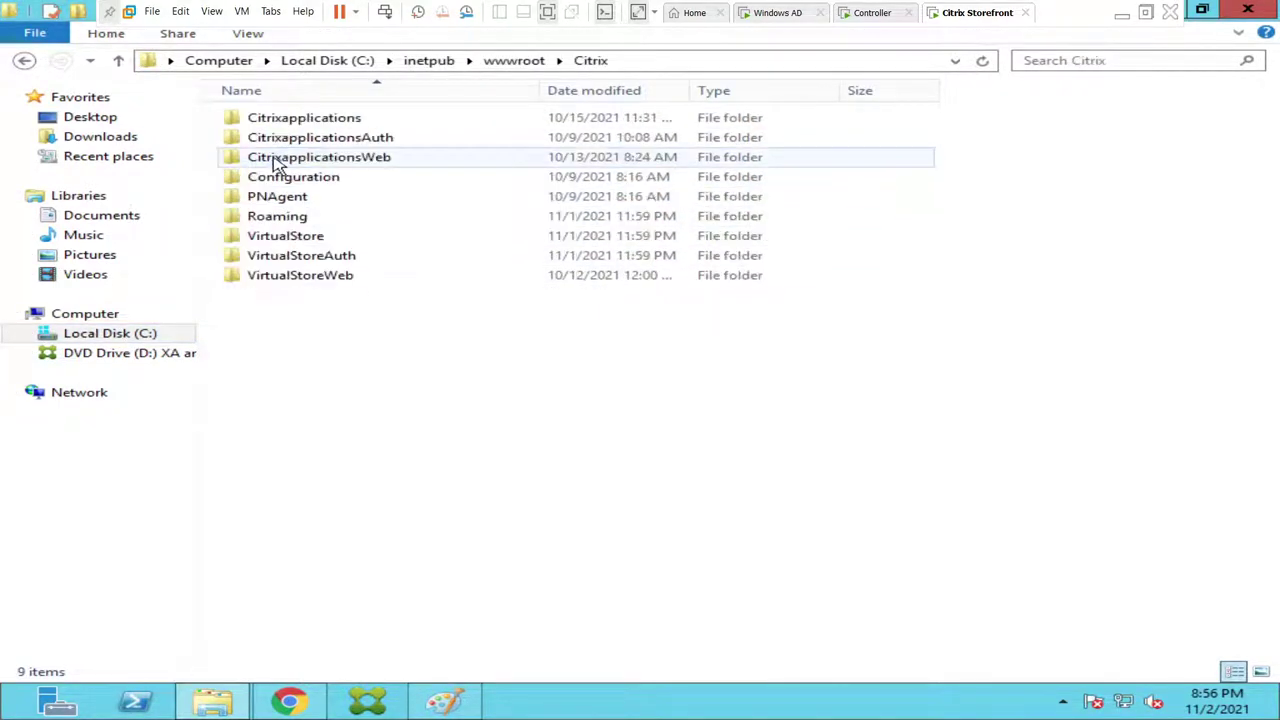
double_click(332, 277)
double_click(296, 302)
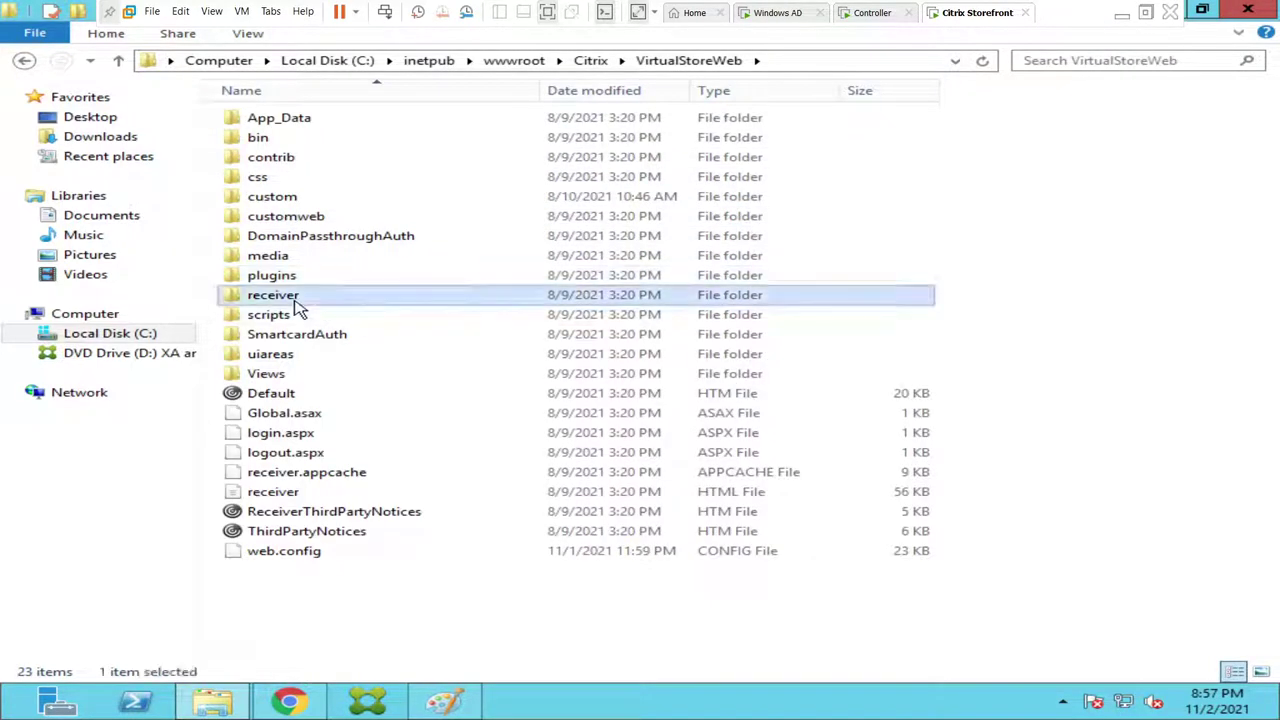
click(262, 145)
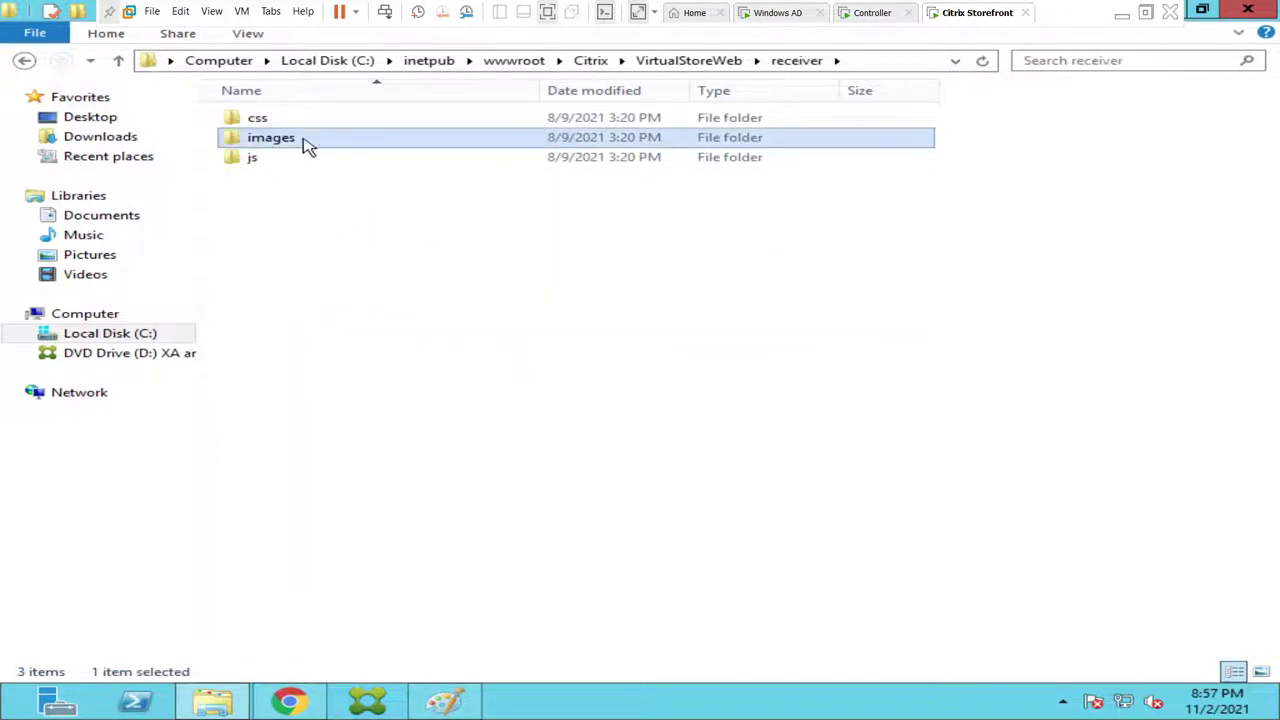
double_click(304, 145)
click(303, 160)
double_click(304, 160)
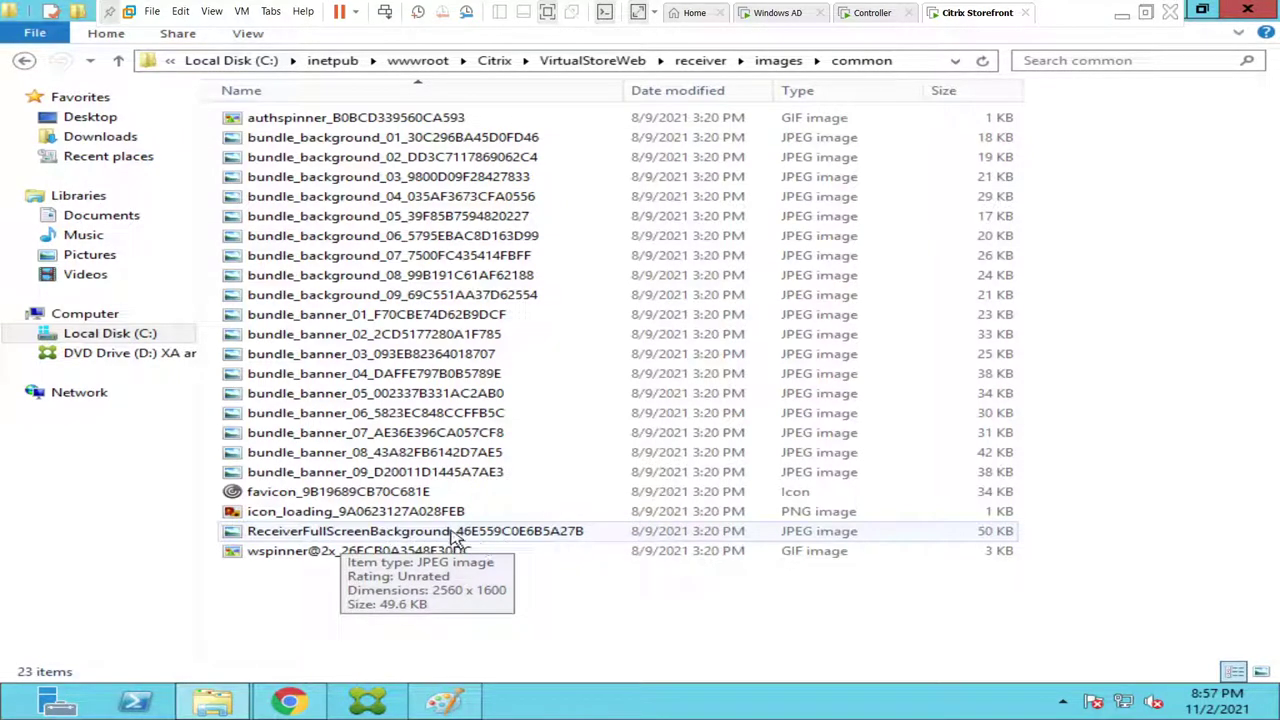
Rename ReceiverFullScreenBackground_46E559C0E6B5A27B by appending '_old' to its name
click(362, 538)
right_click(362, 538)
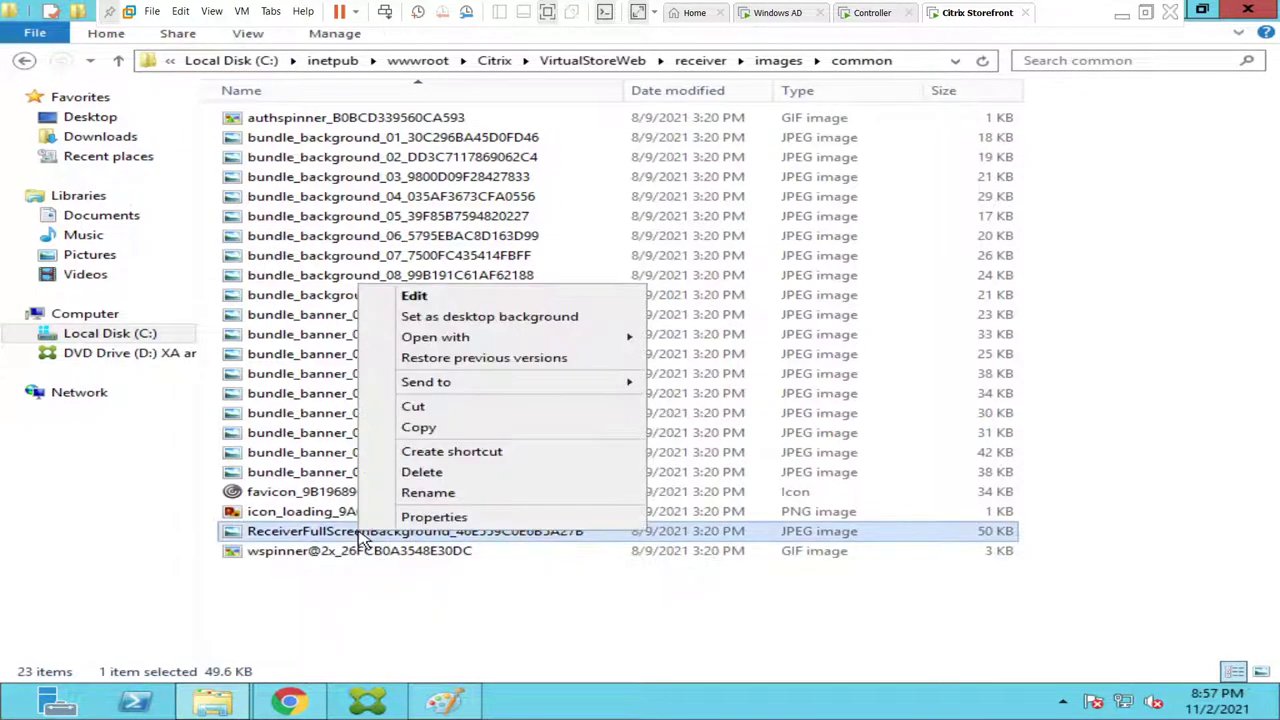
click(425, 492)
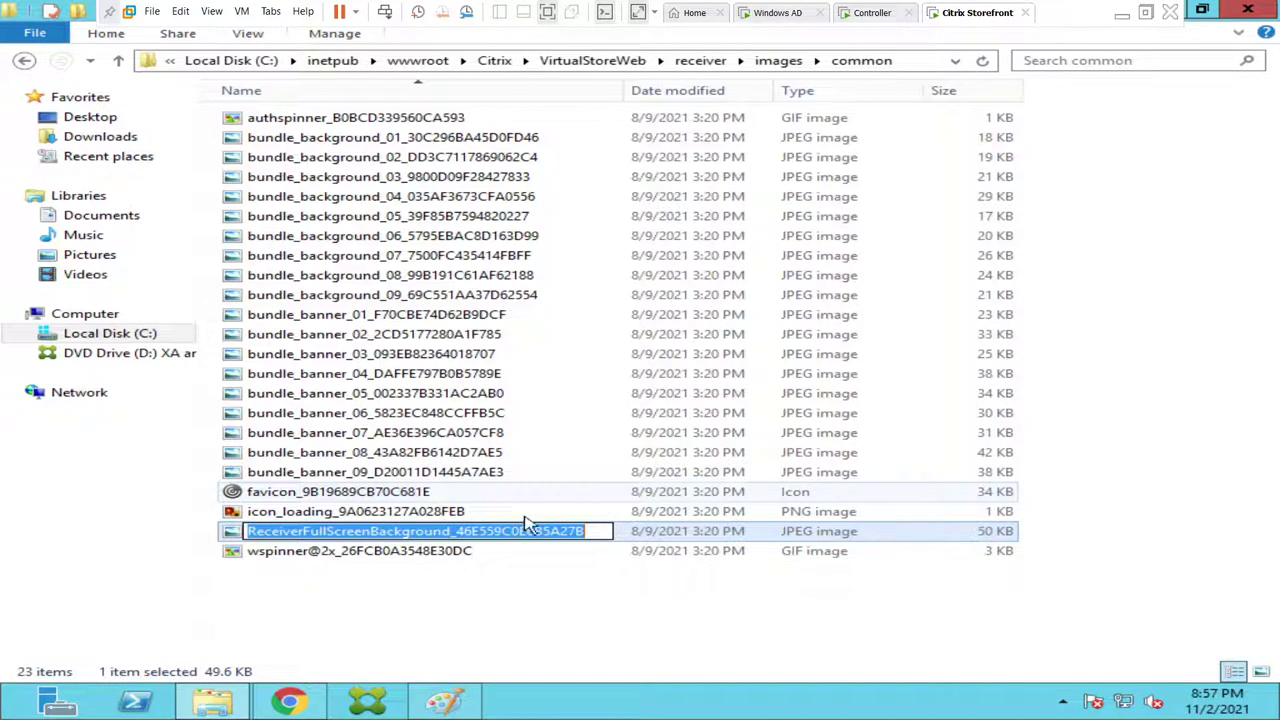
click(603, 531)
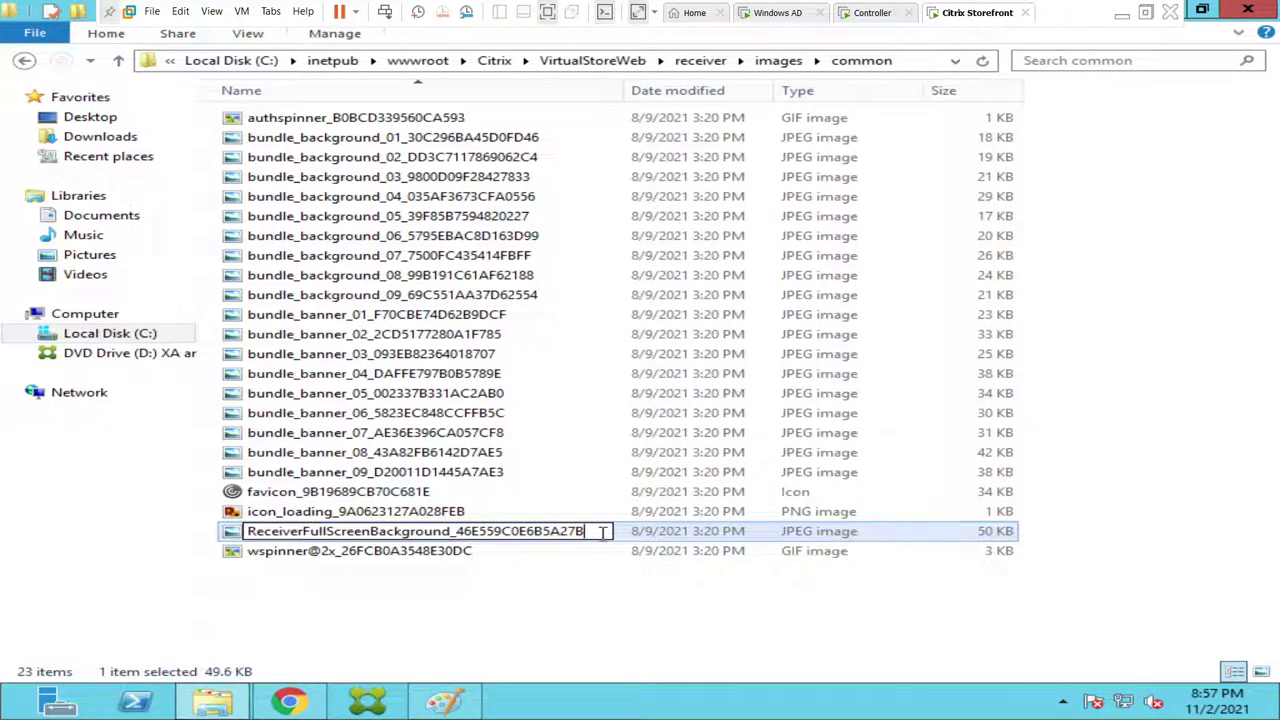
text(_old)
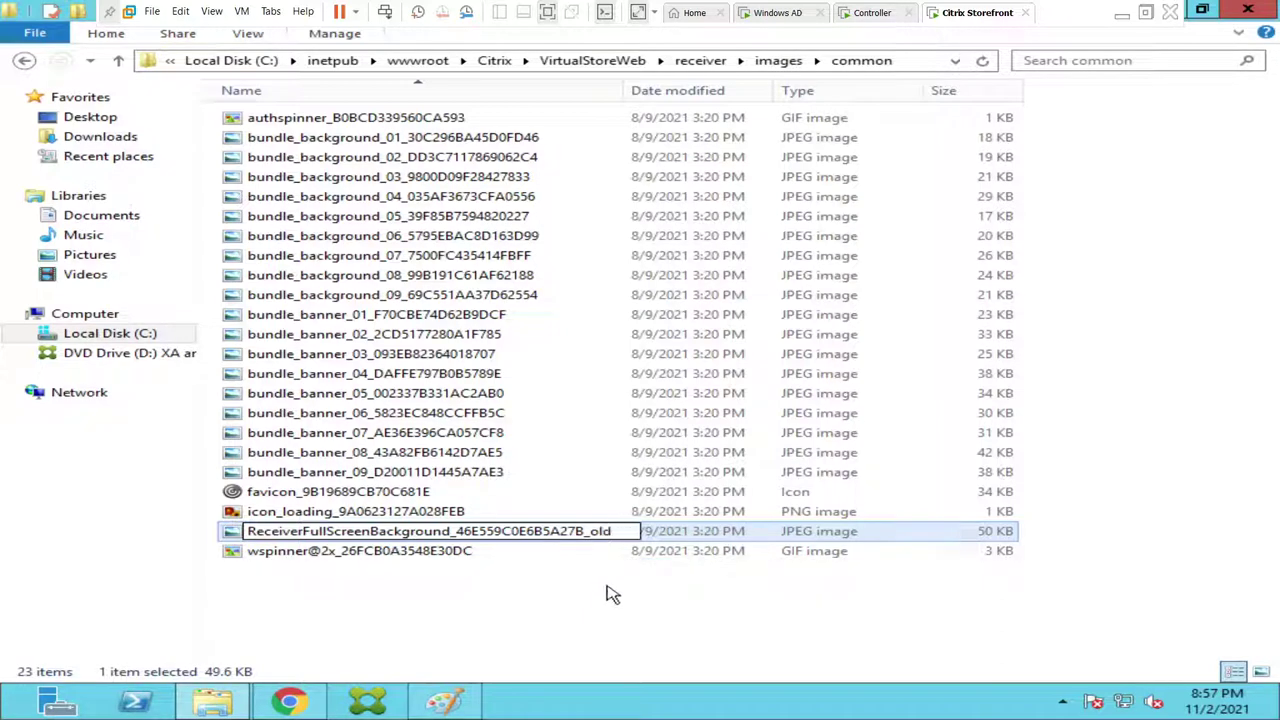
click(570, 608)
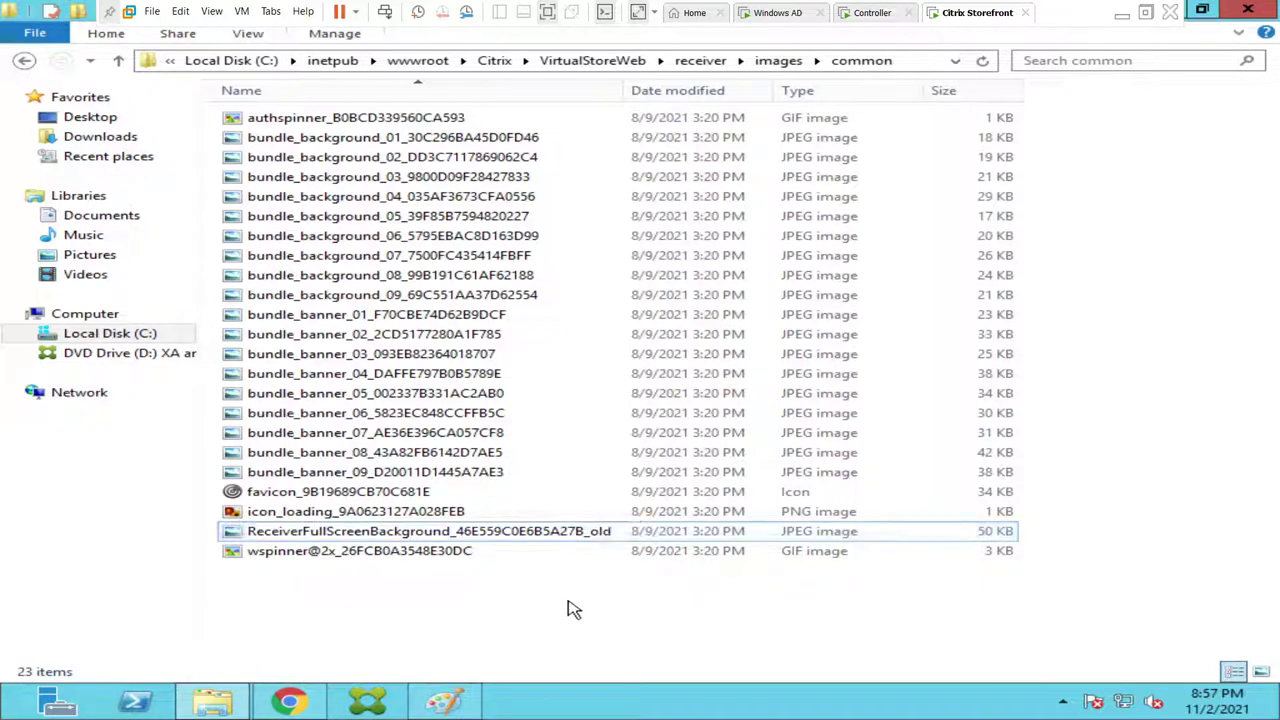
right_click(290, 621)
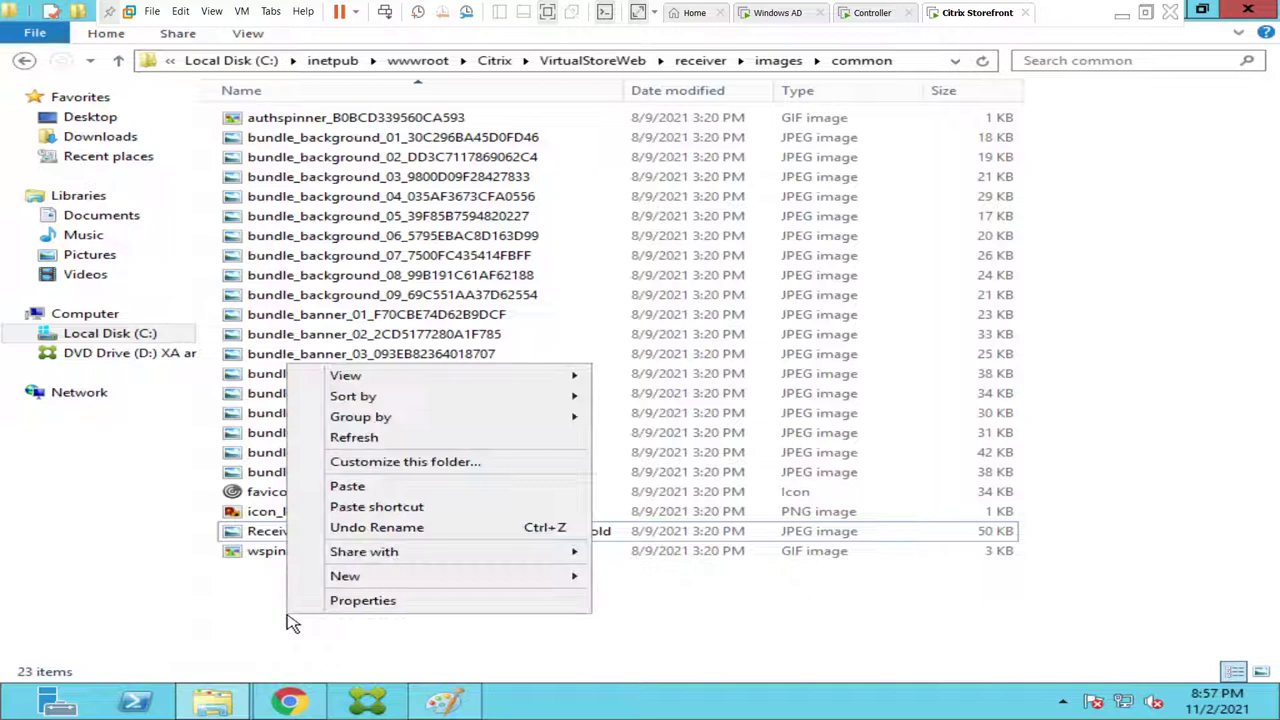
Paste the istockphoto circuit image into the common folder and preview it
click(350, 488)
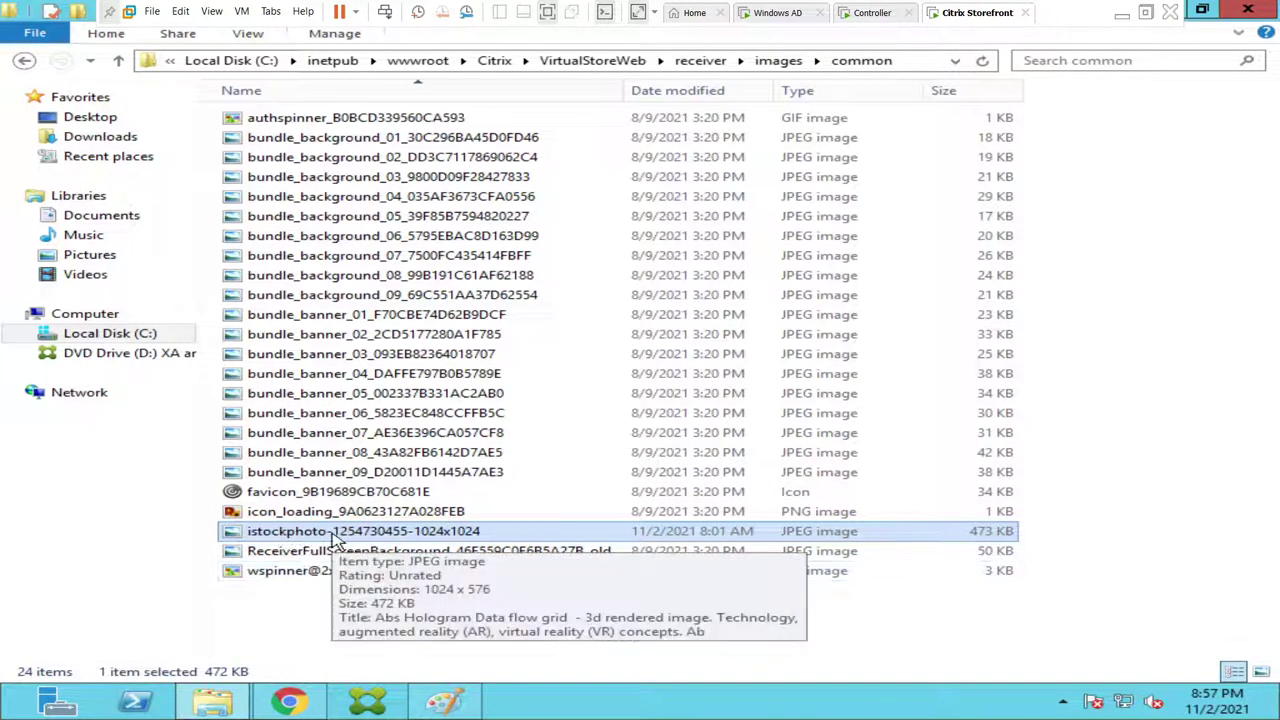
double_click(372, 535)
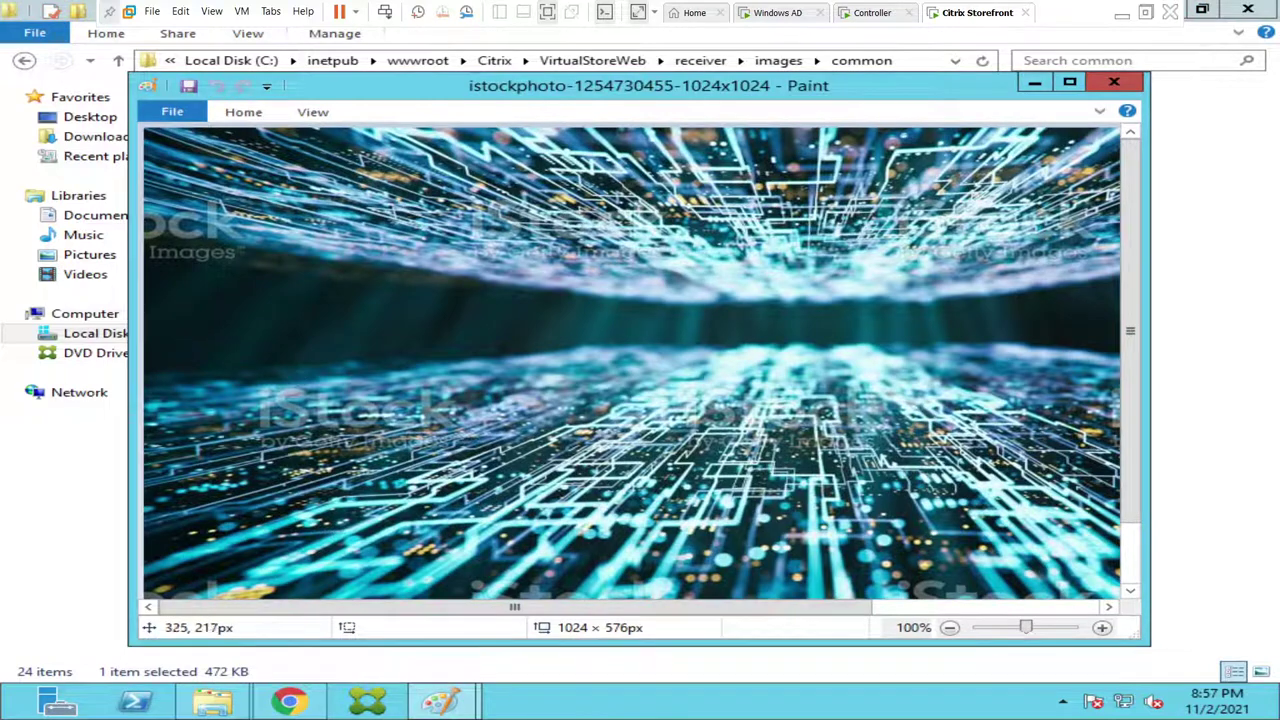
click(1115, 85)
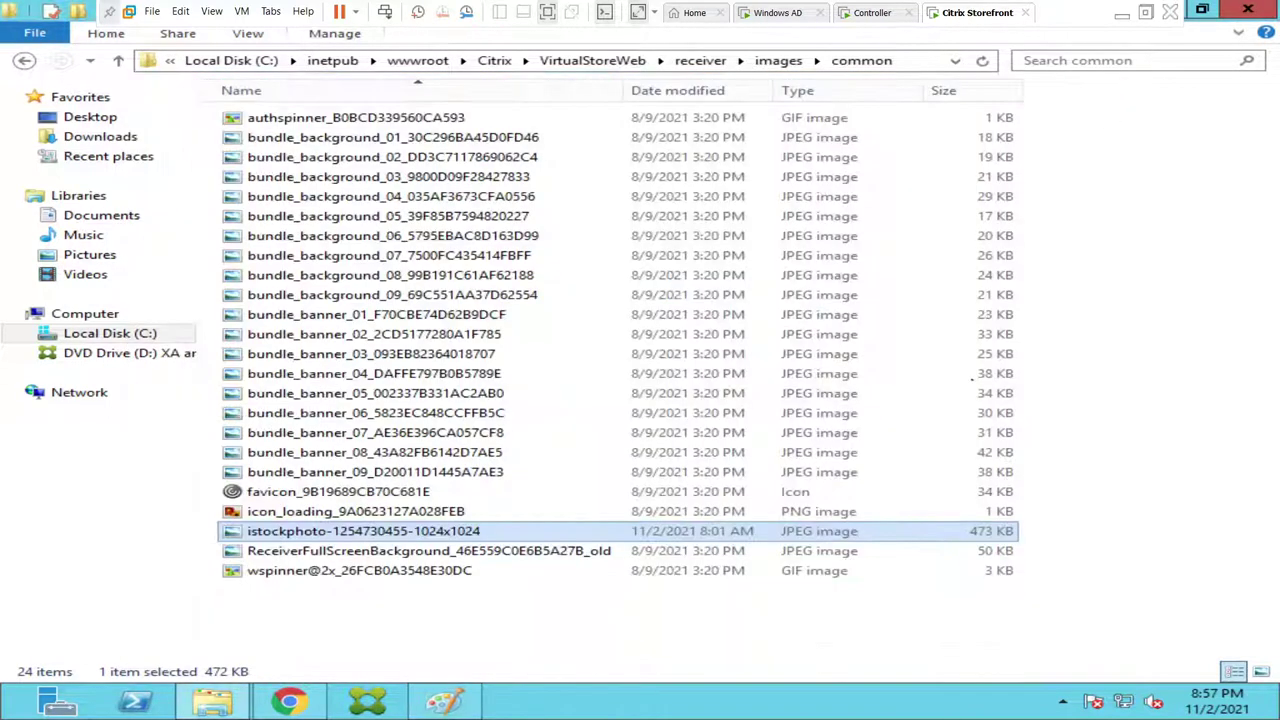
Copy the background file name from the _old file's Properties dialog
click(372, 552)
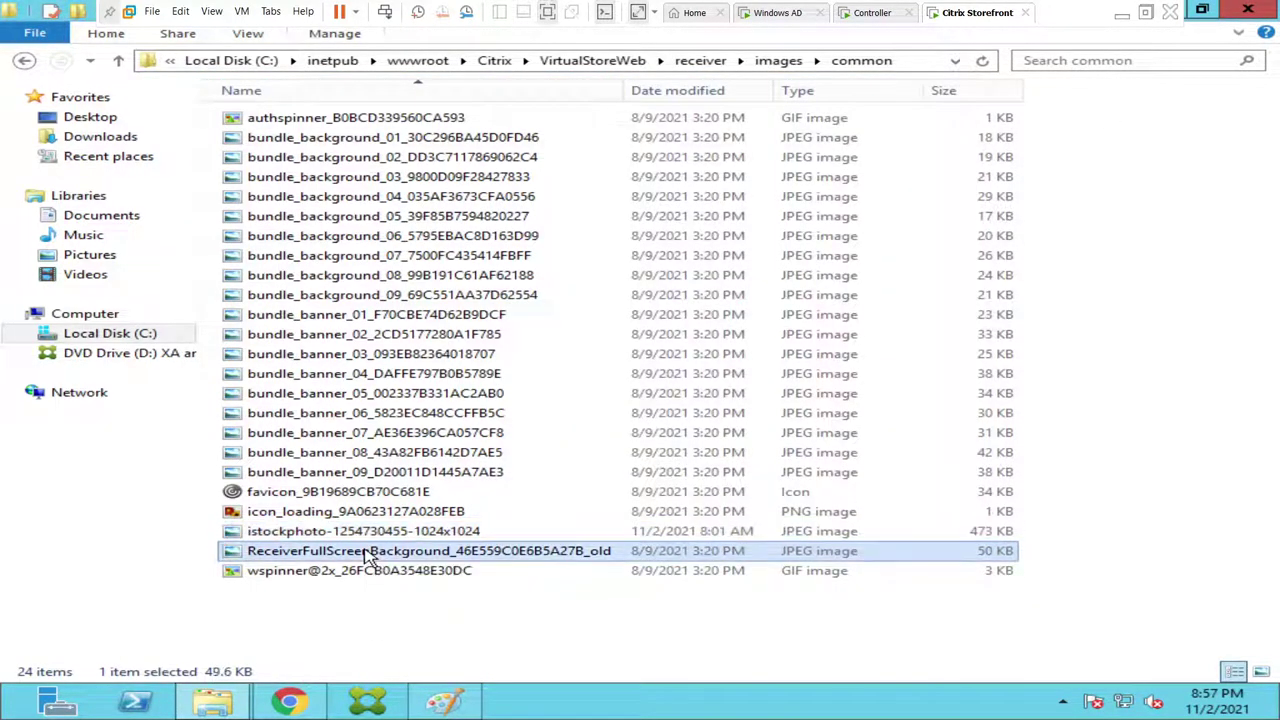
right_click(370, 557)
click(438, 536)
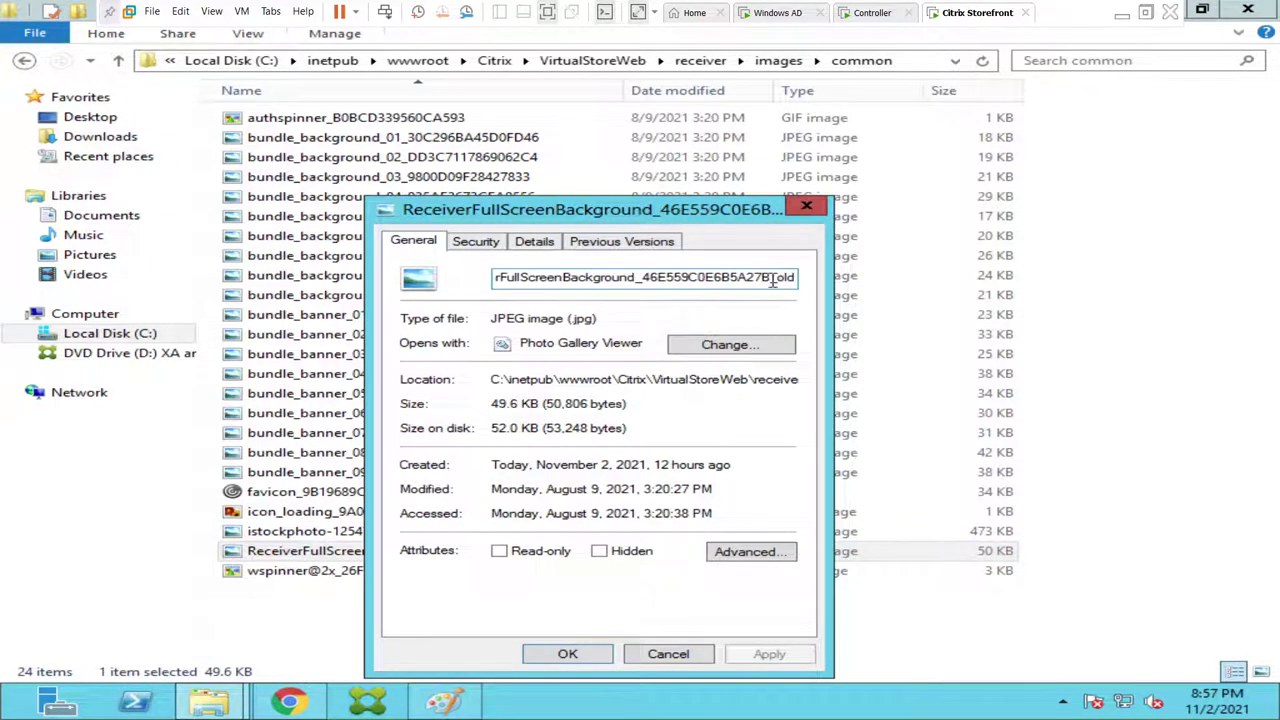
drag(771, 282, 487, 280)
right_click(575, 281)
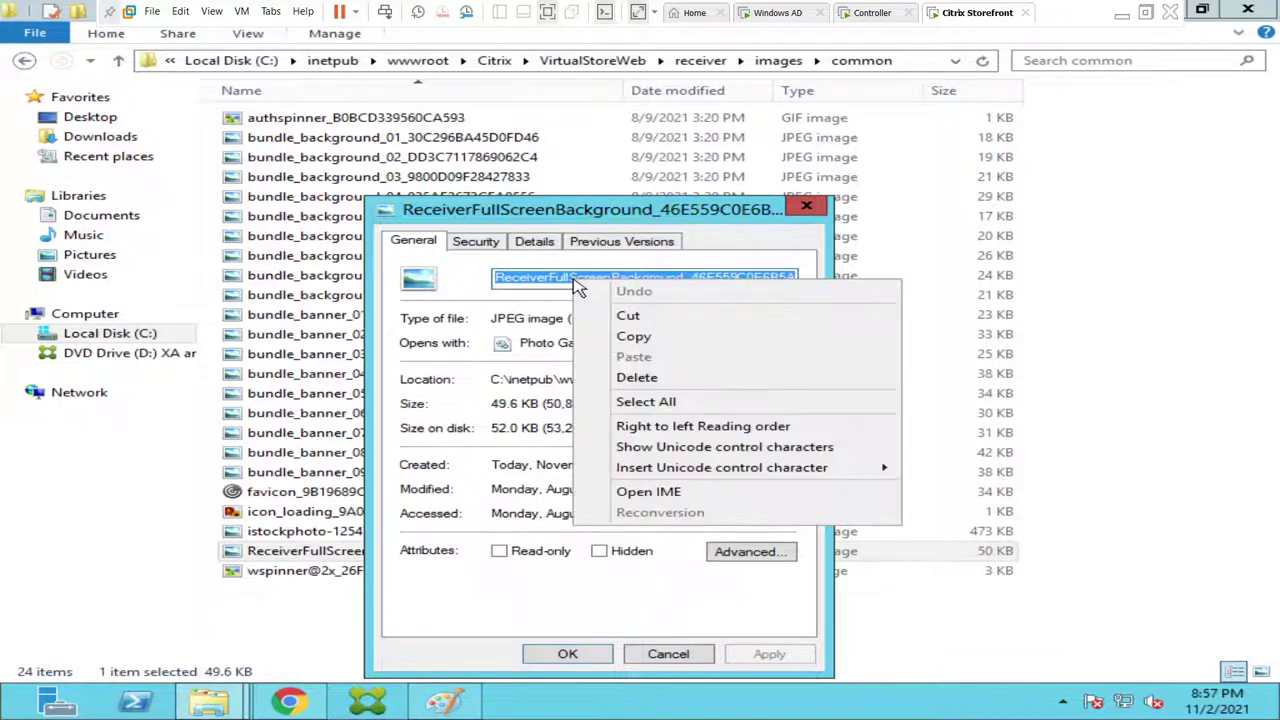
click(621, 333)
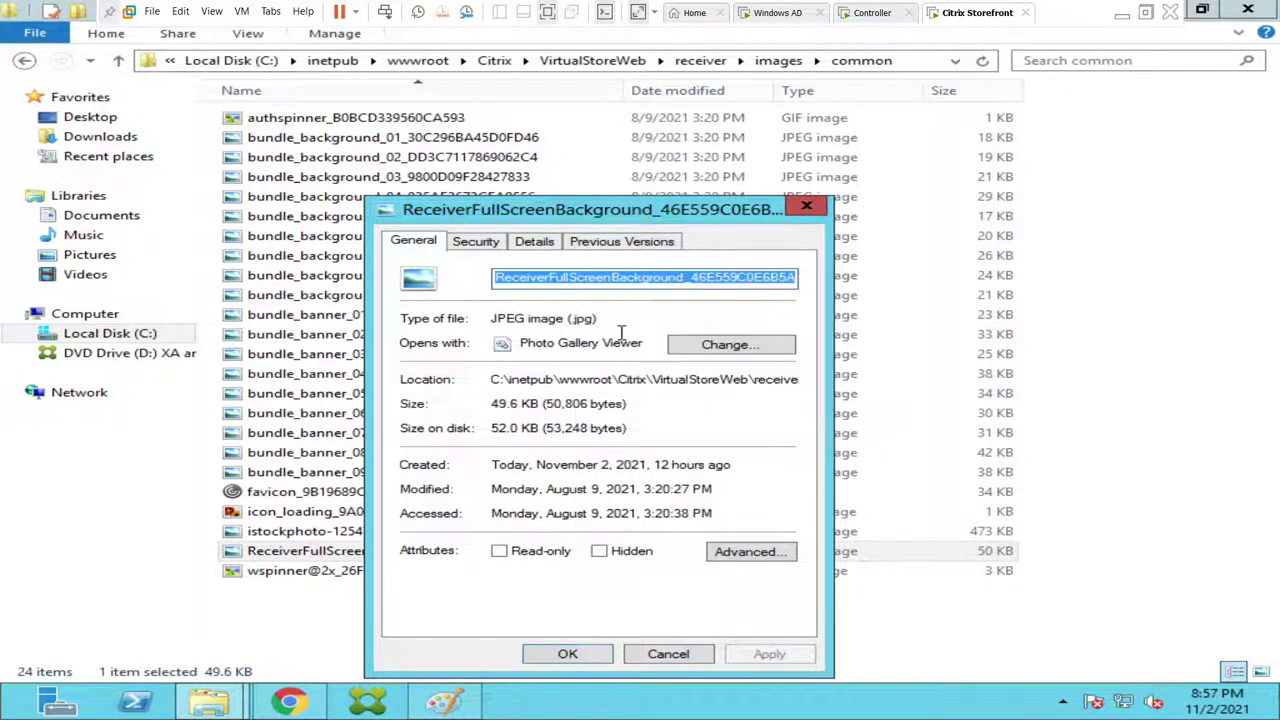
click(808, 207)
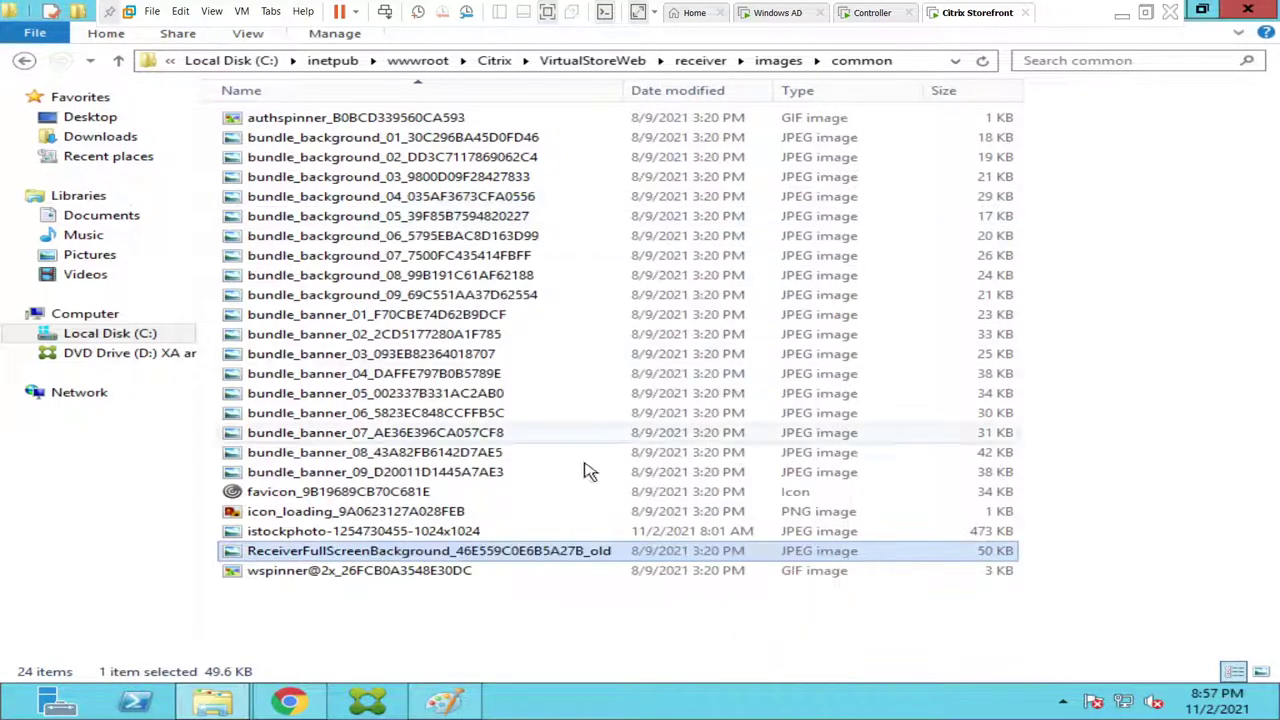
Rename the istockphoto file to ReceiverFullScreenBackground_46E559C0E6B5A27B using the copied name
click(305, 536)
right_click(300, 534)
click(380, 494)
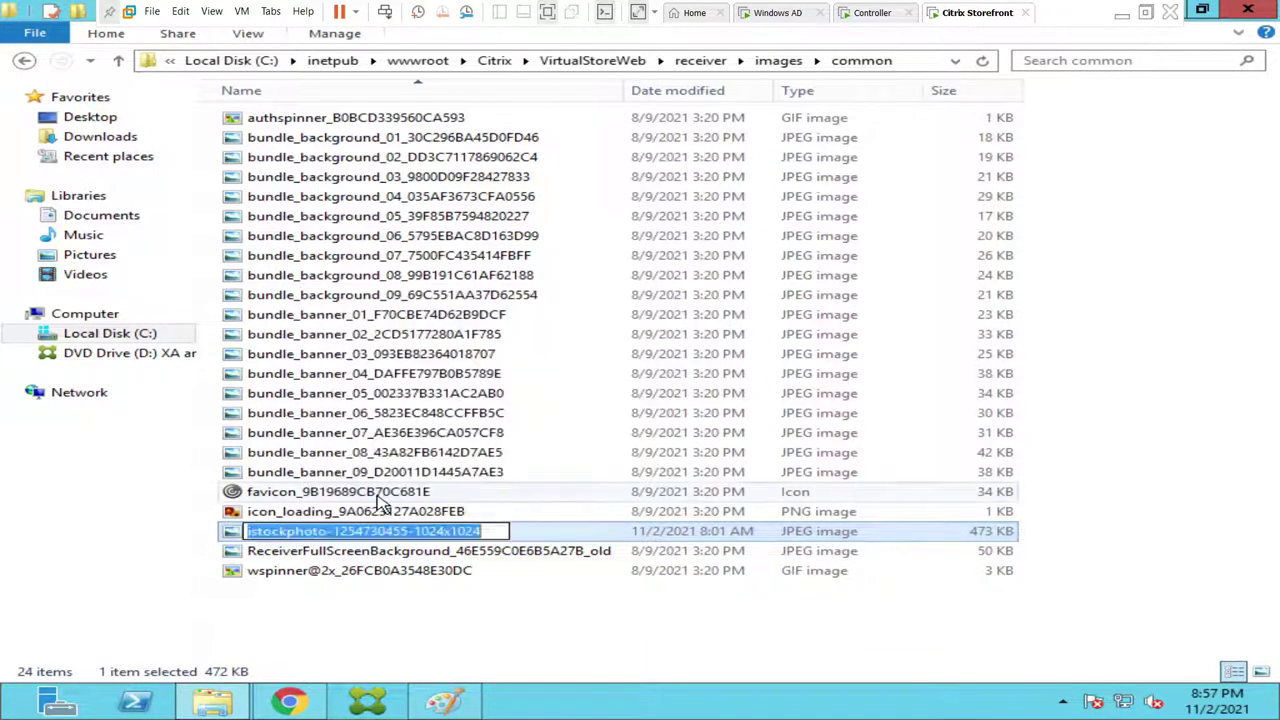
key(ctrl+v)
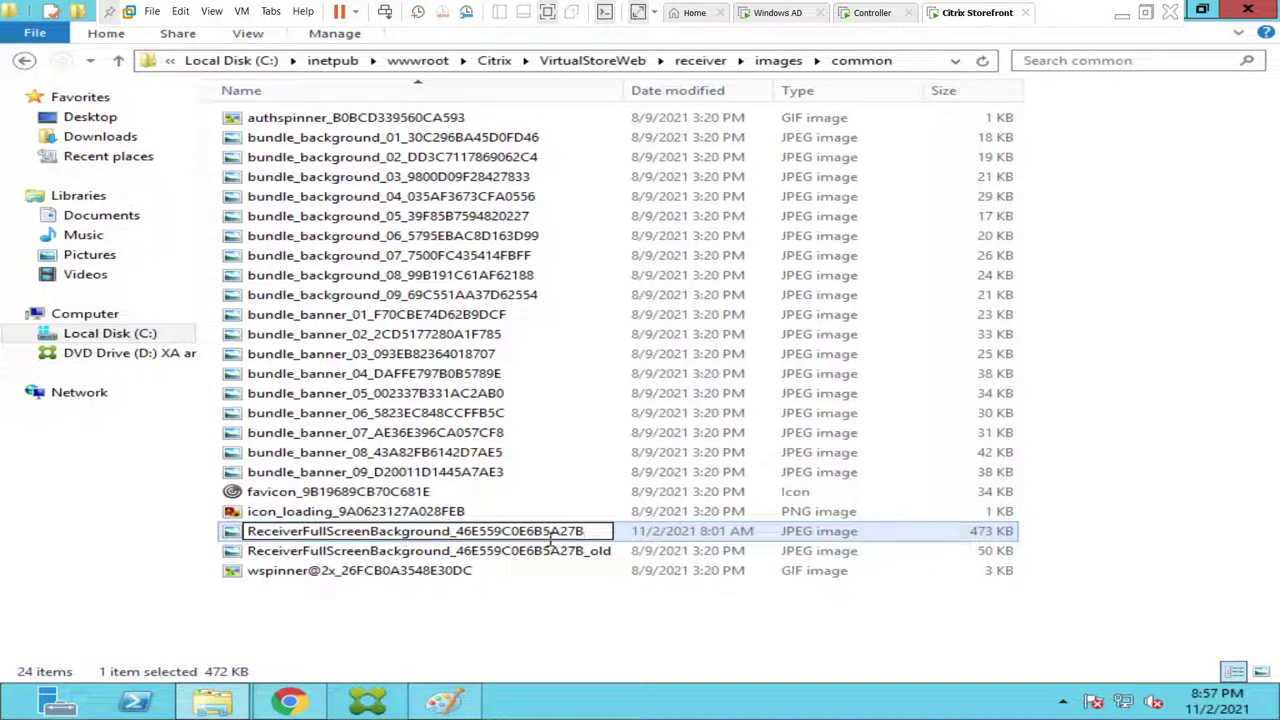
click(587, 610)
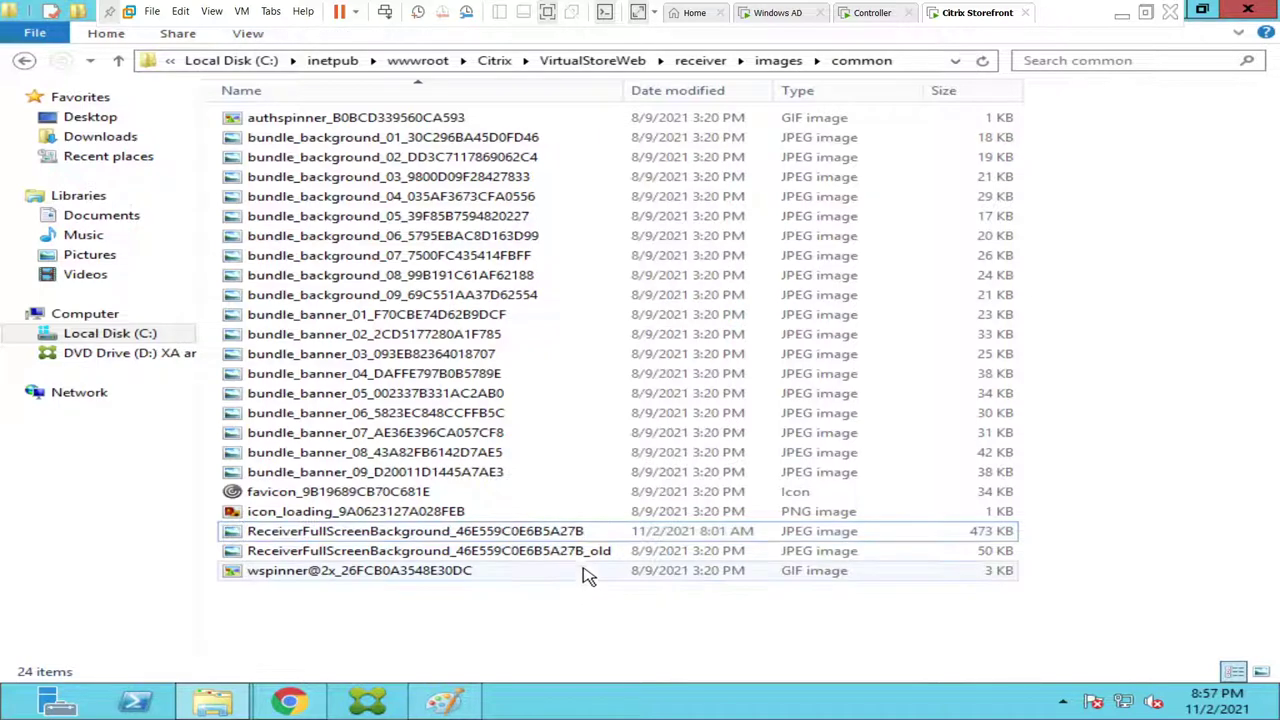
Preview the new ReceiverFullScreenBackground file to confirm the circuit image, then bring up the StoreFront page
double_click(530, 538)
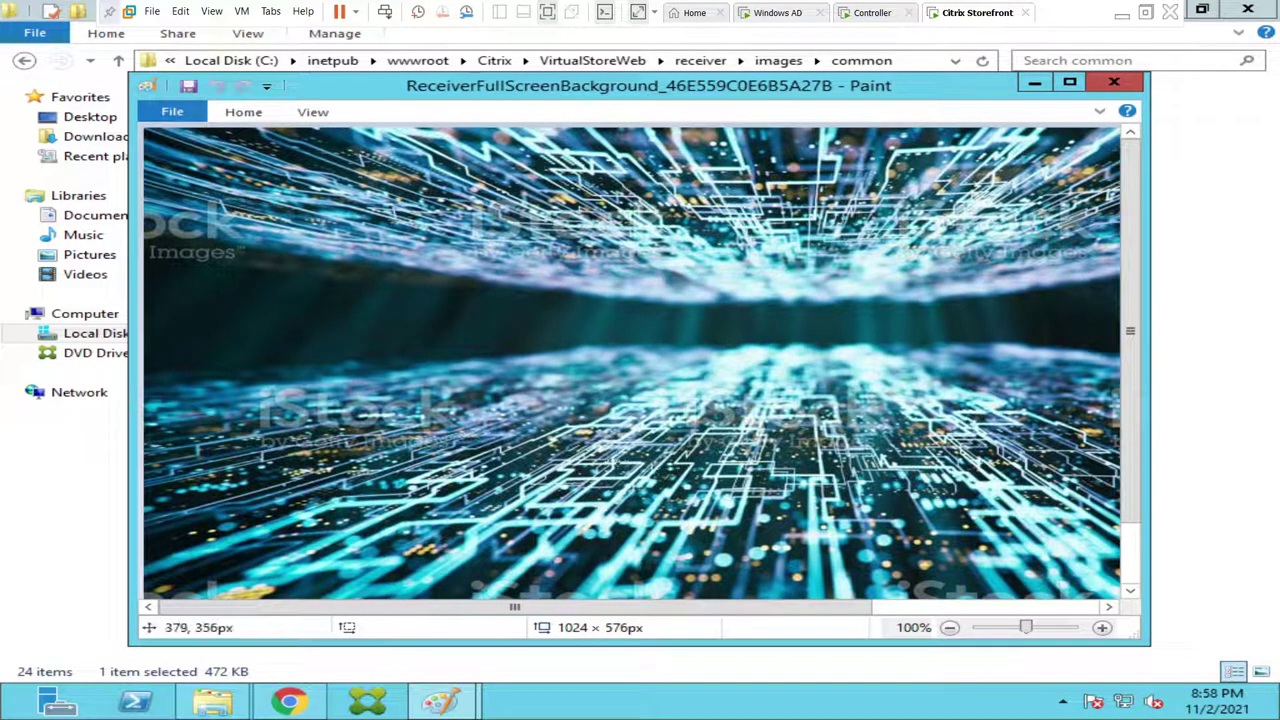
click(1117, 87)
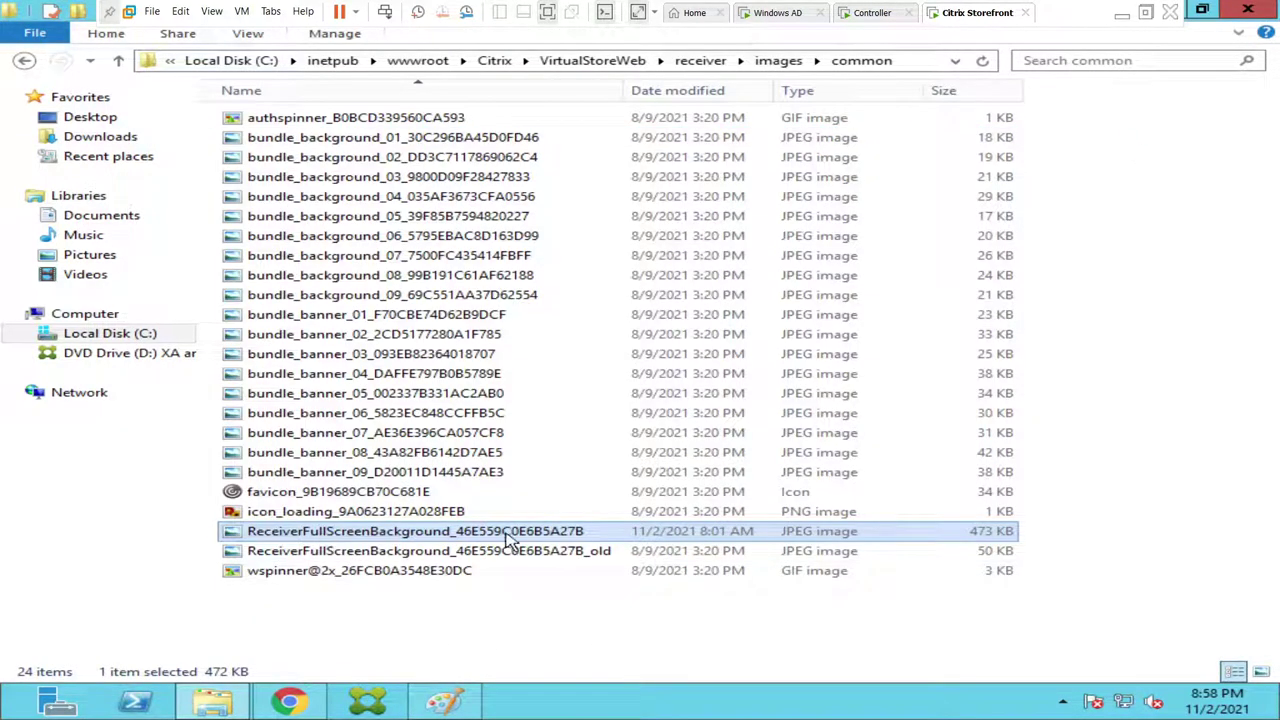
click(289, 701)
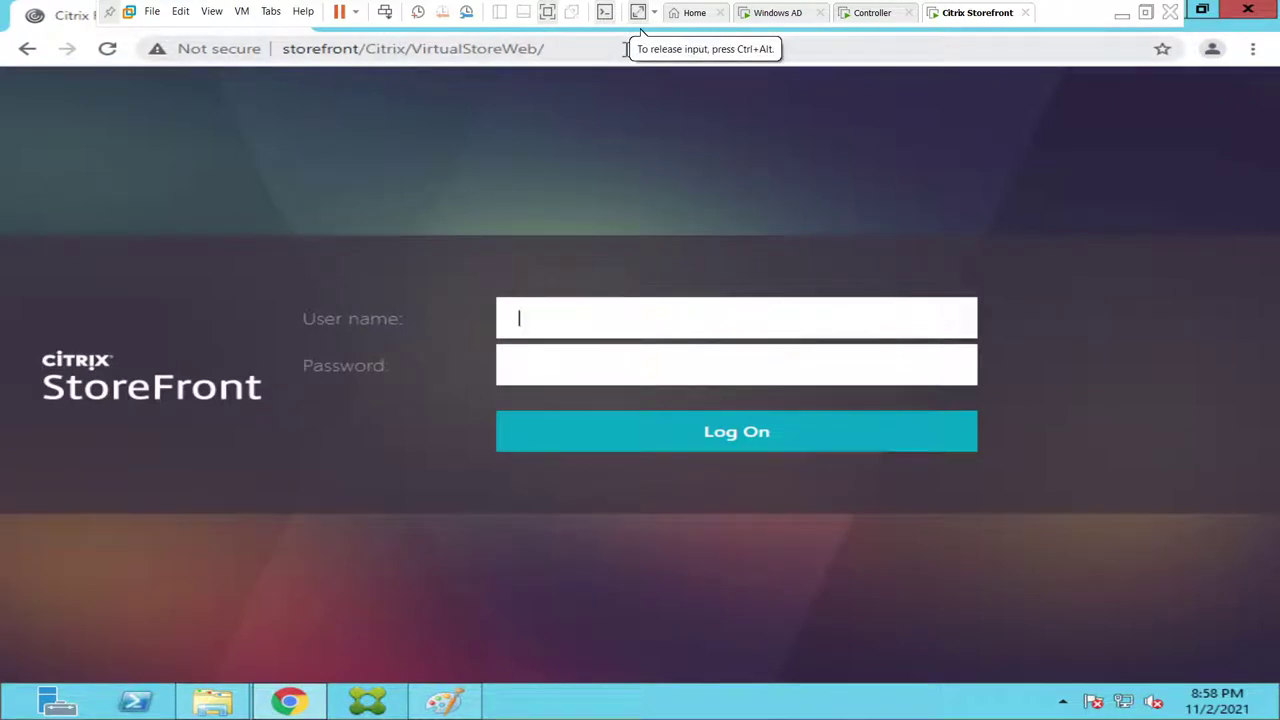
Reload the StoreFront logon page at storefront/Citrix/VirtualStoreWeb
click(582, 52)
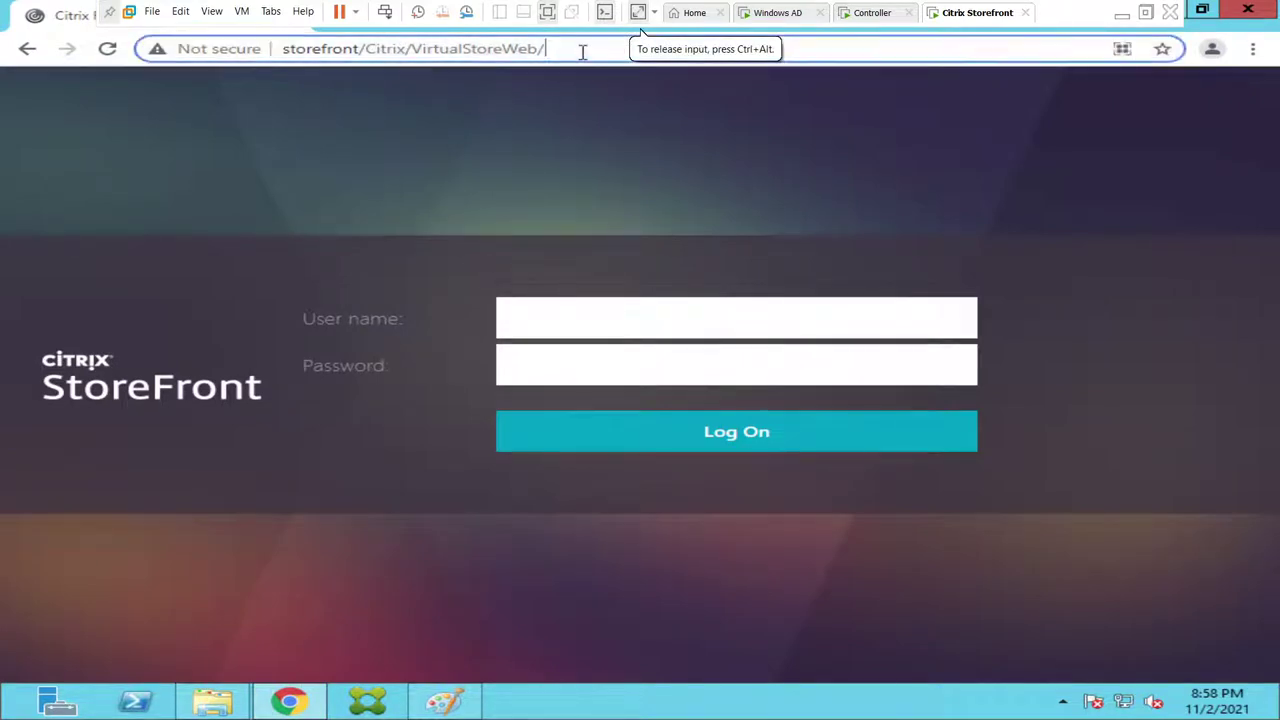
key(ctrl+a)
text(st)
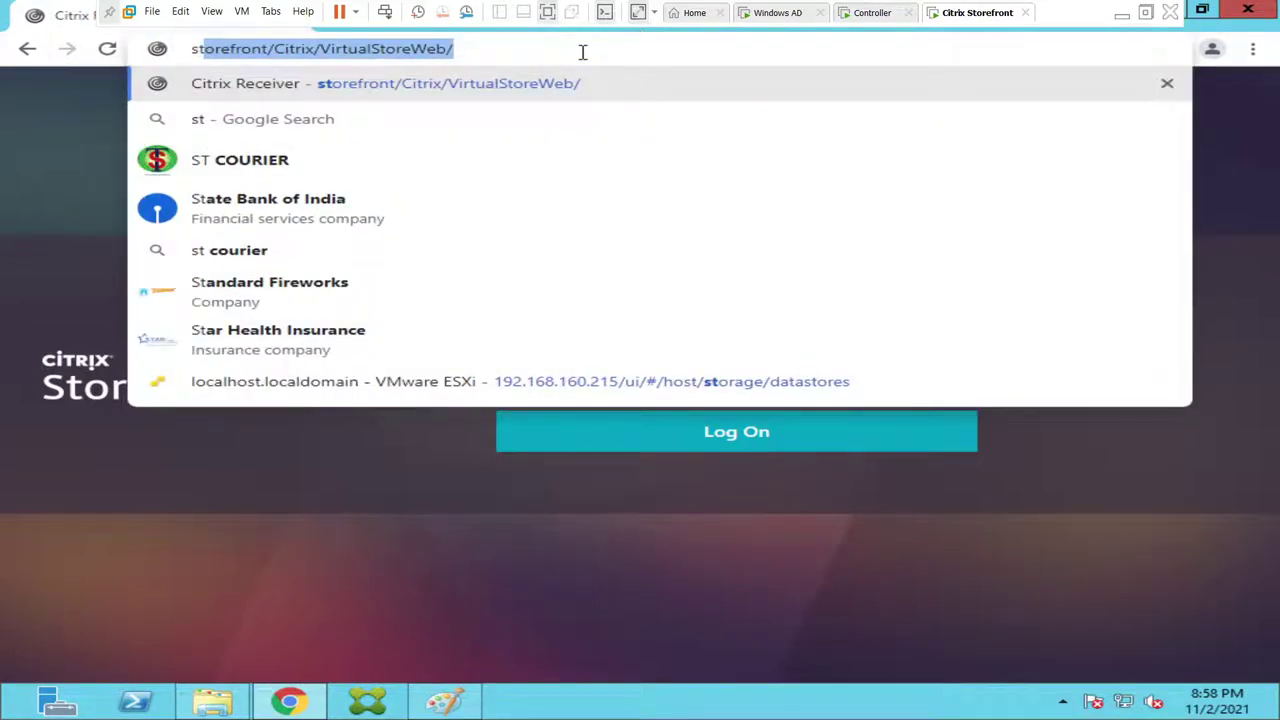
key(Return)
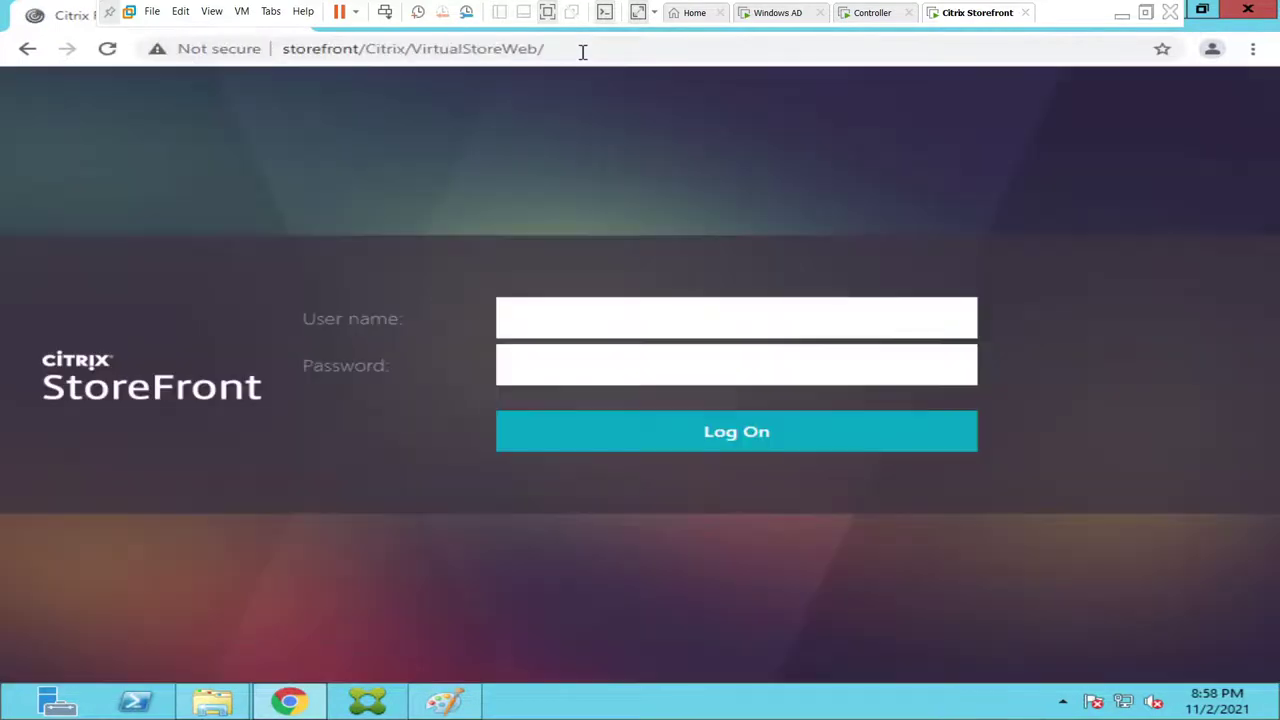
click(582, 52)
click(582, 52)
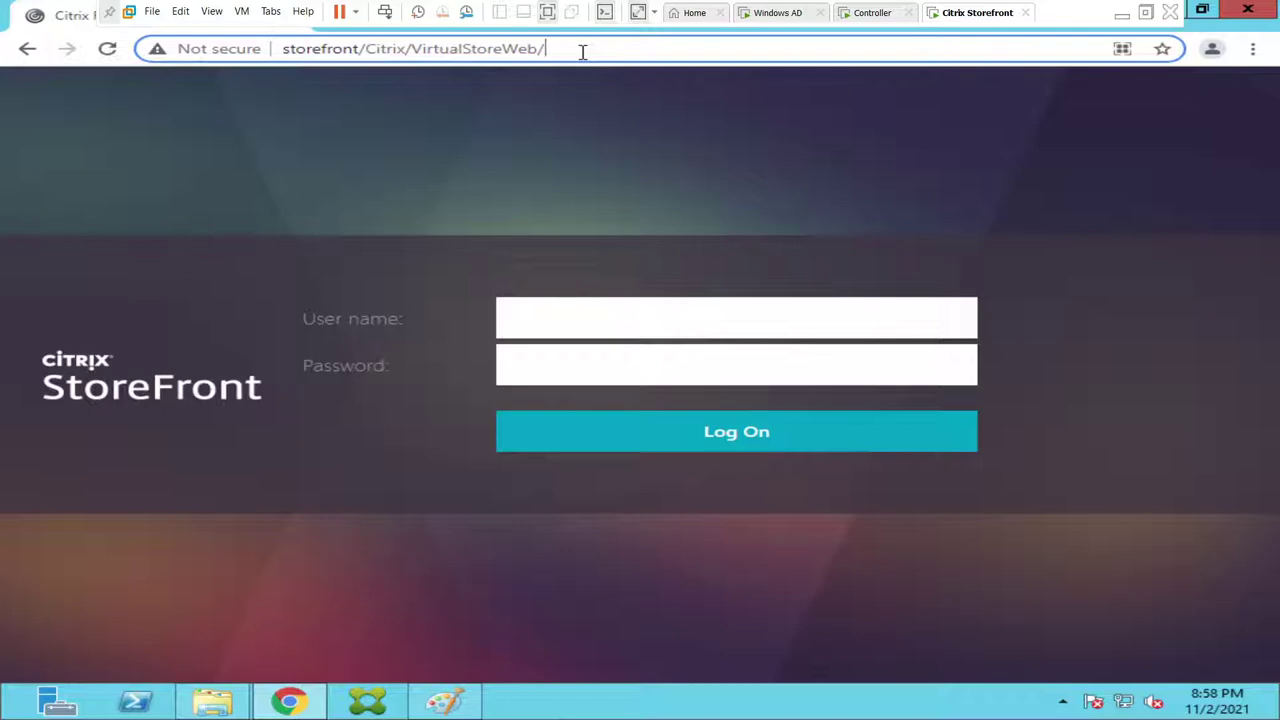
Close the browser and Paint, minimize Explorer, and reopen the StoreFront logon page fresh
click(1249, 10)
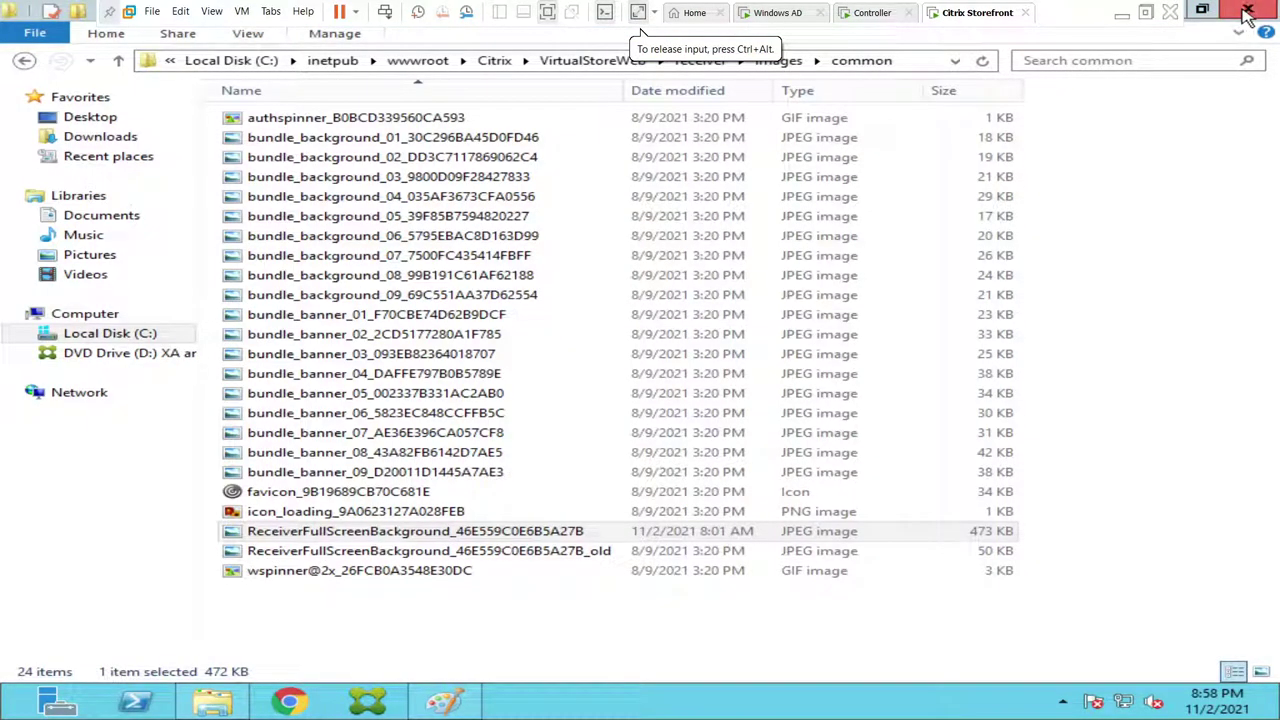
click(1201, 10)
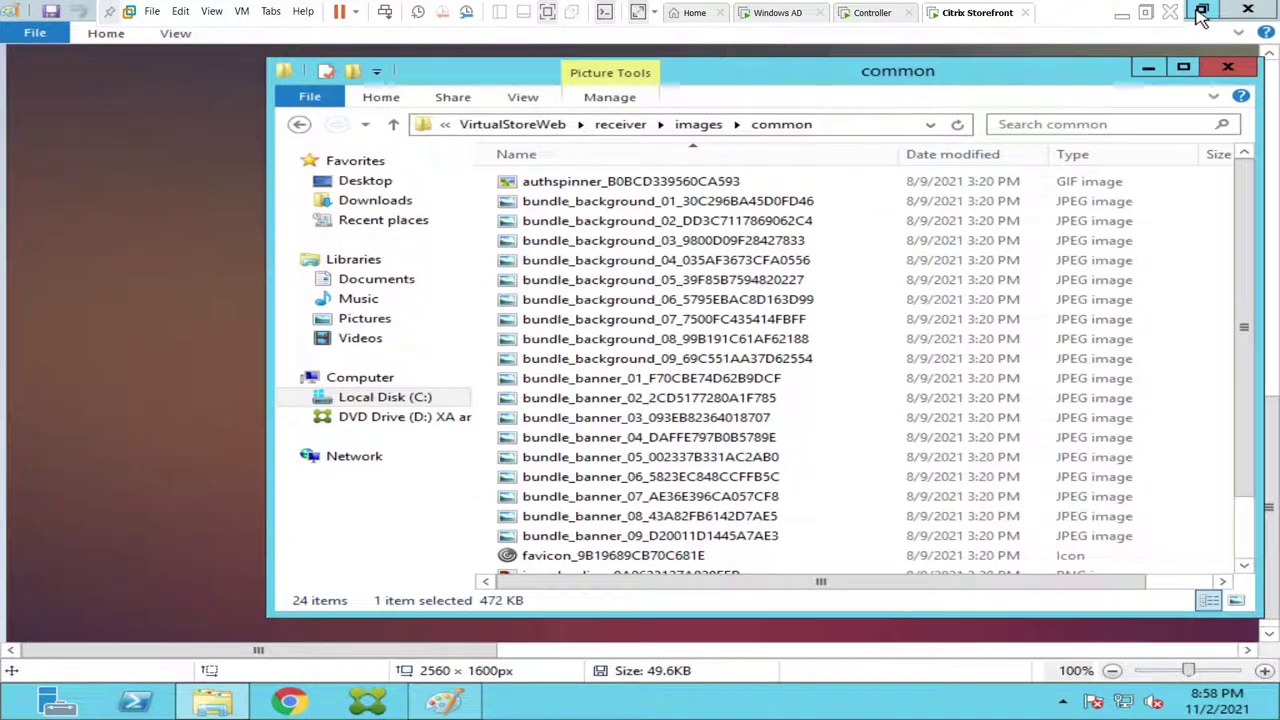
click(1149, 70)
click(1248, 9)
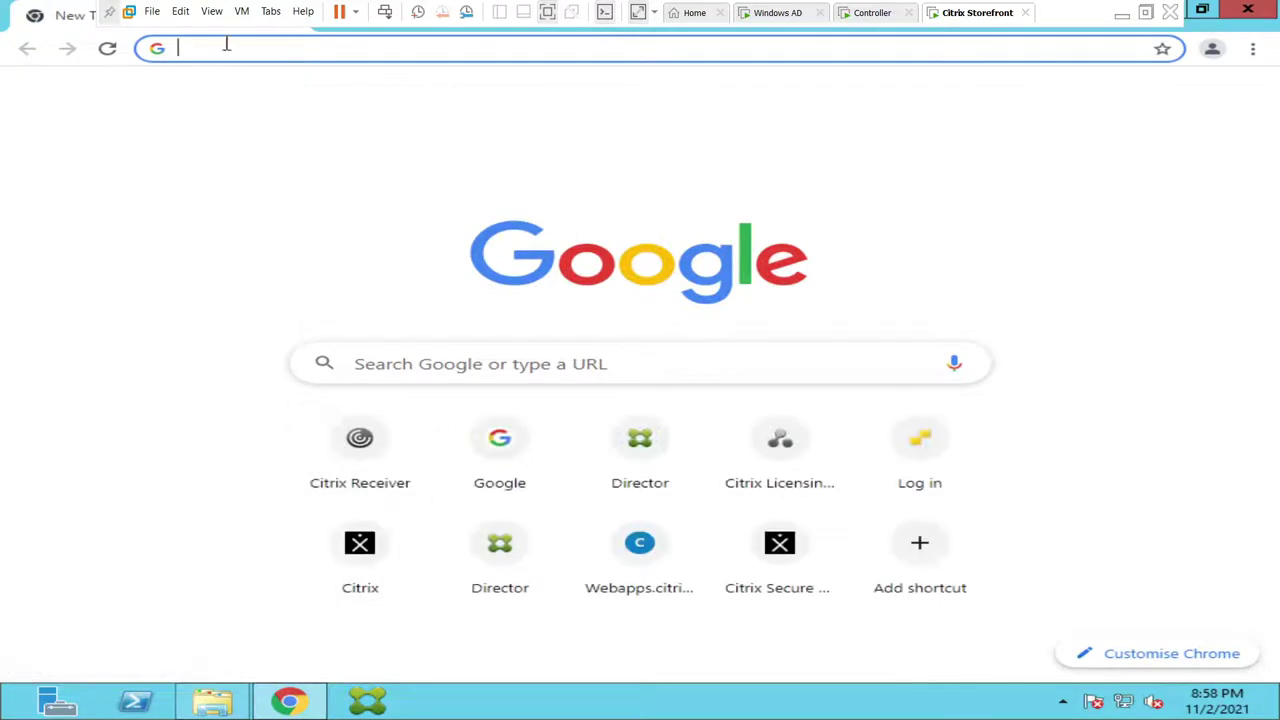
text(st)
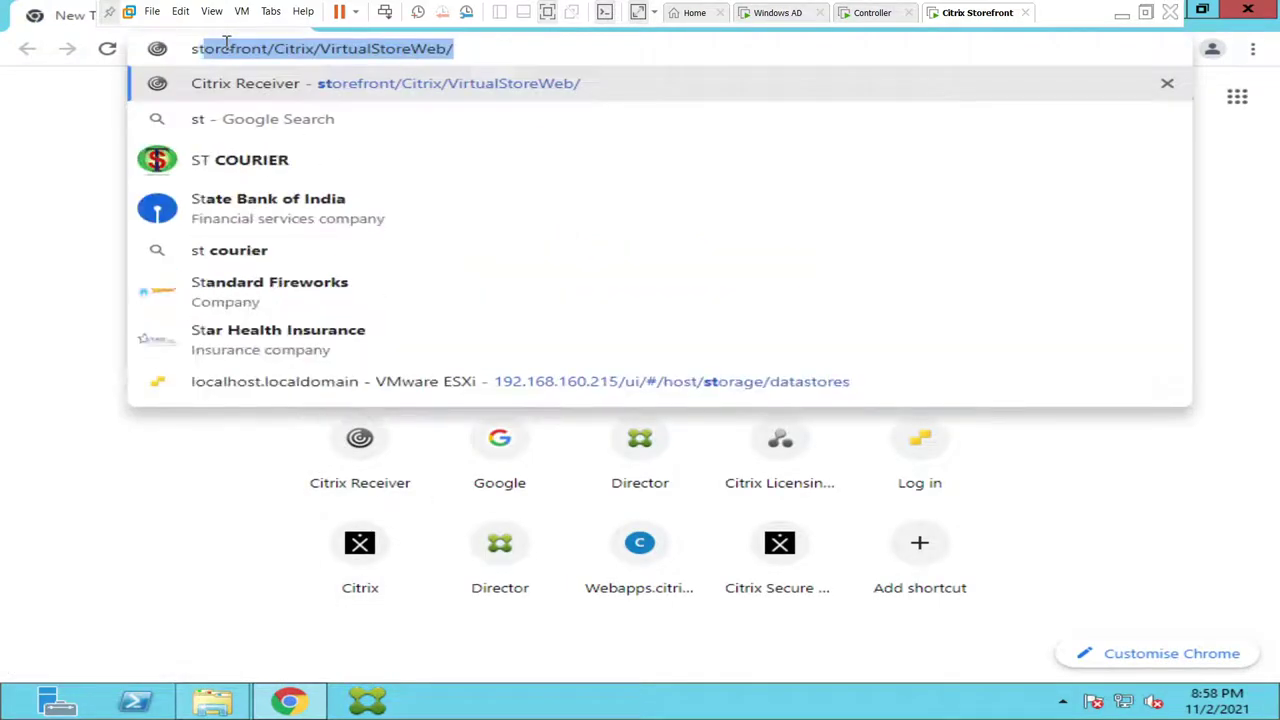
key(Return)
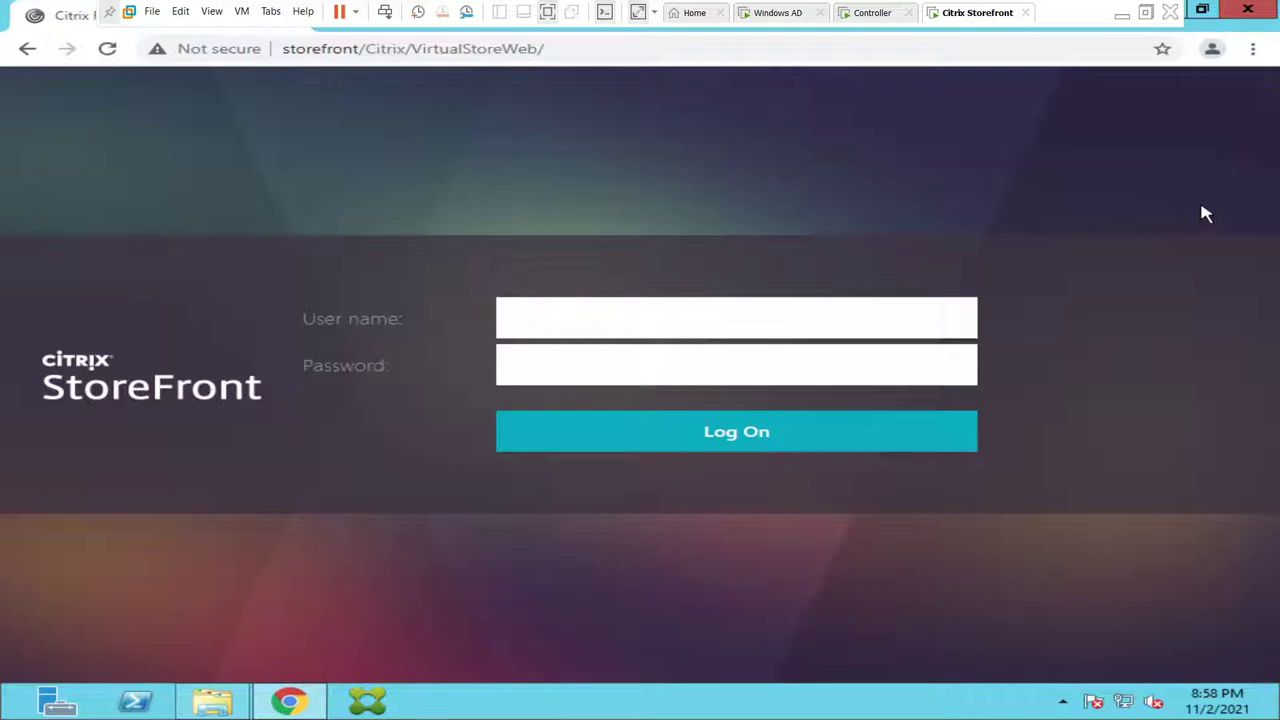
Preview the new background file from the maximized Explorer, then minimize Explorer
click(212, 705)
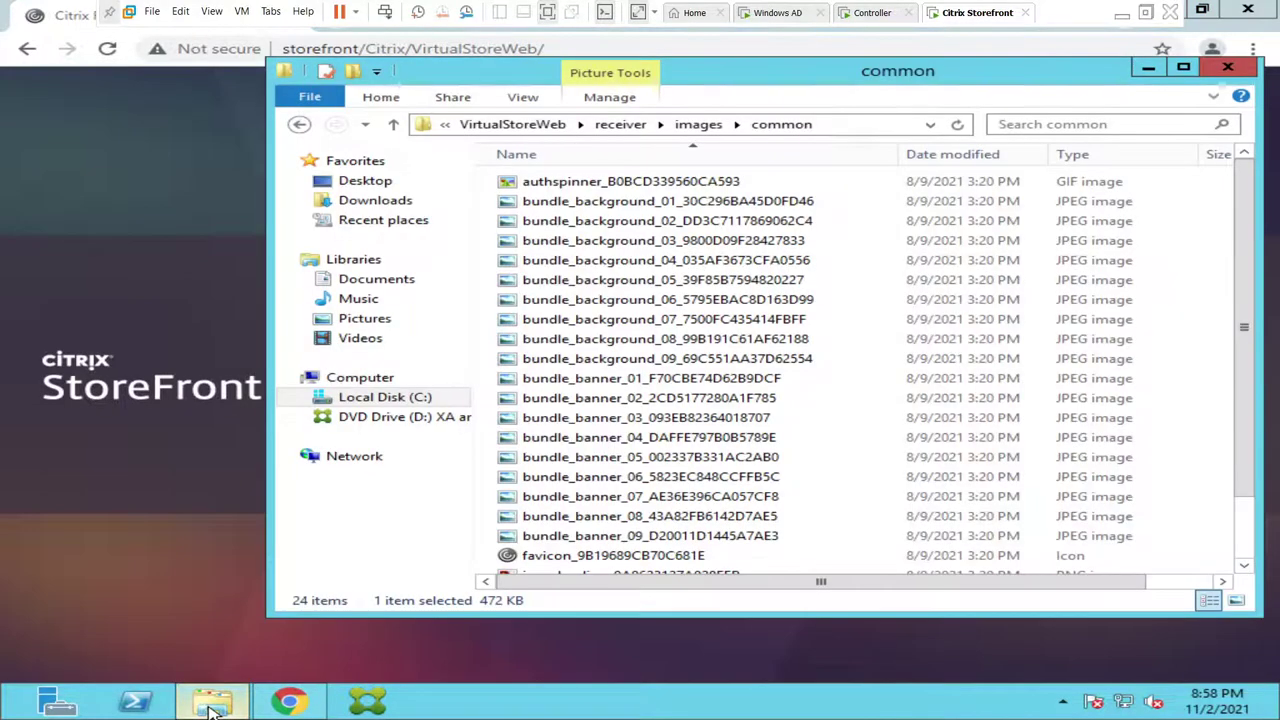
click(1183, 70)
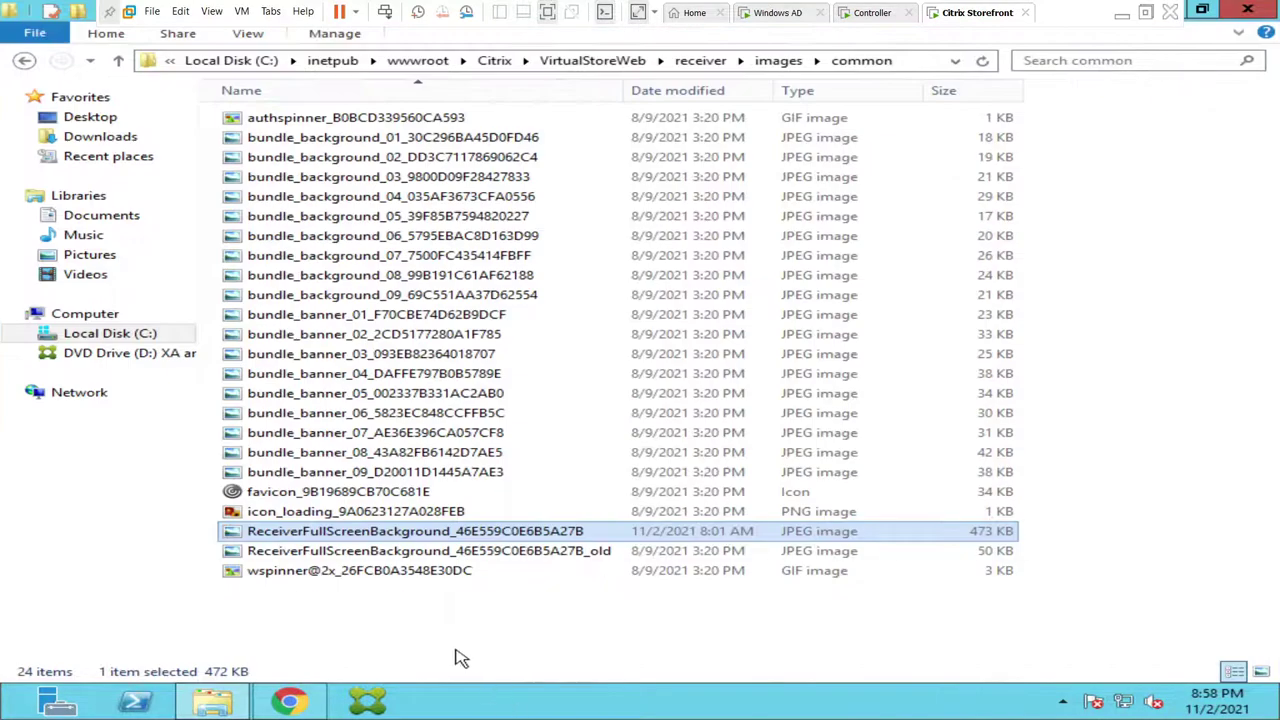
double_click(440, 533)
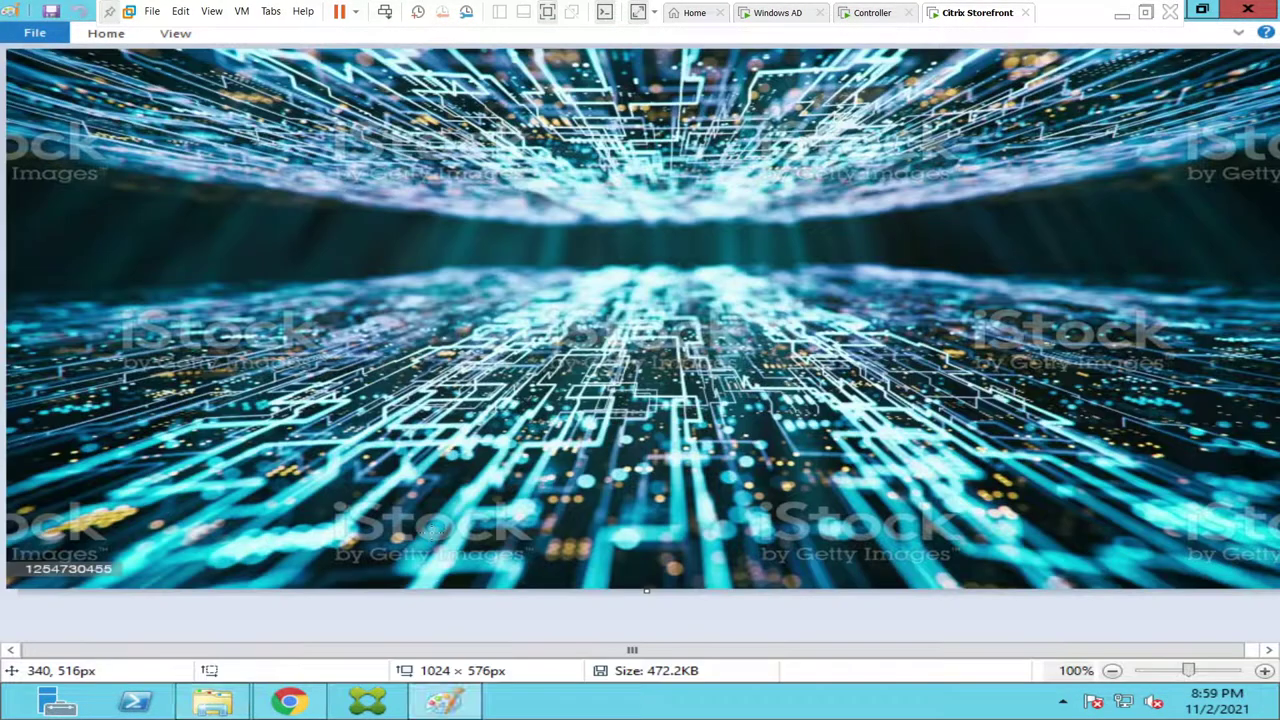
click(1257, 14)
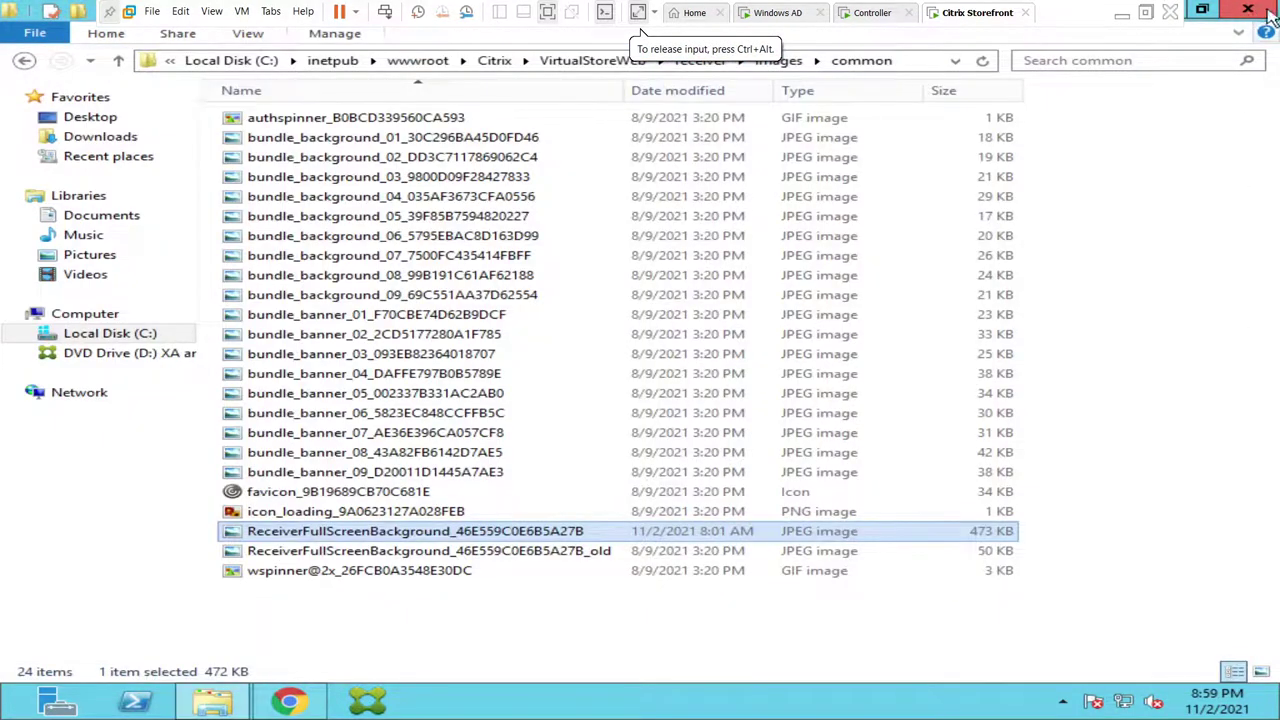
click(1216, 14)
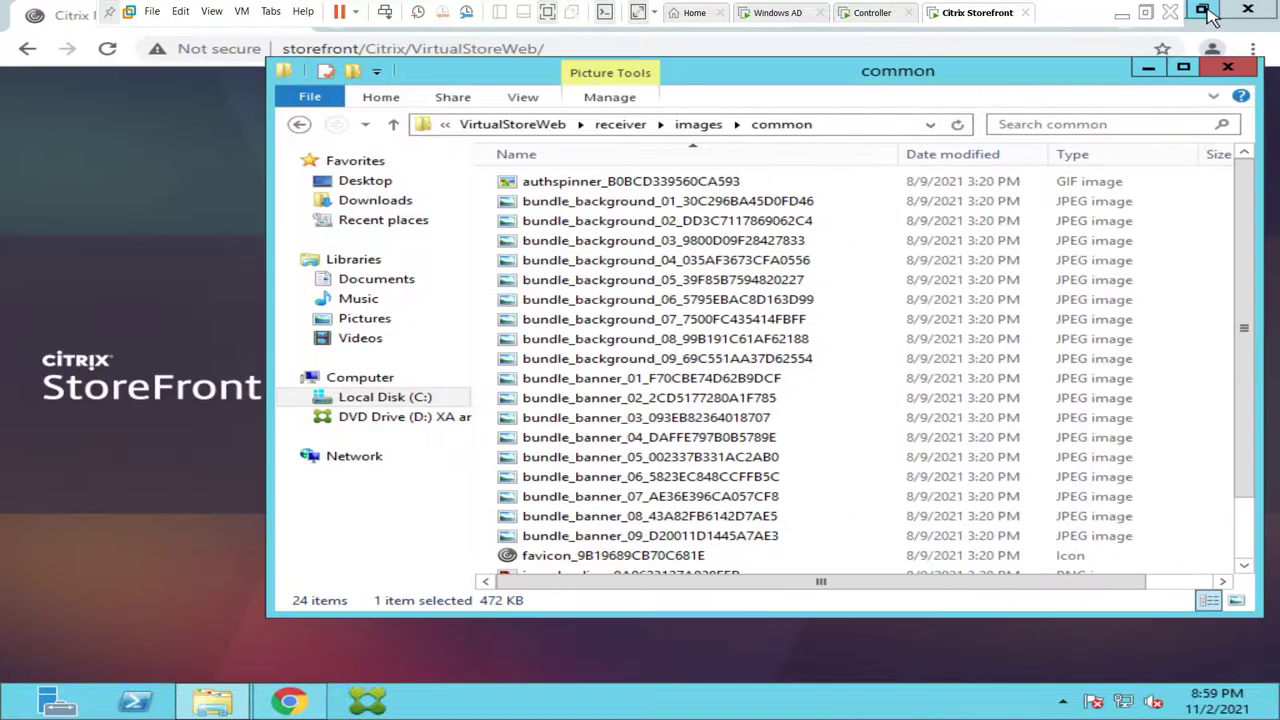
click(1148, 70)
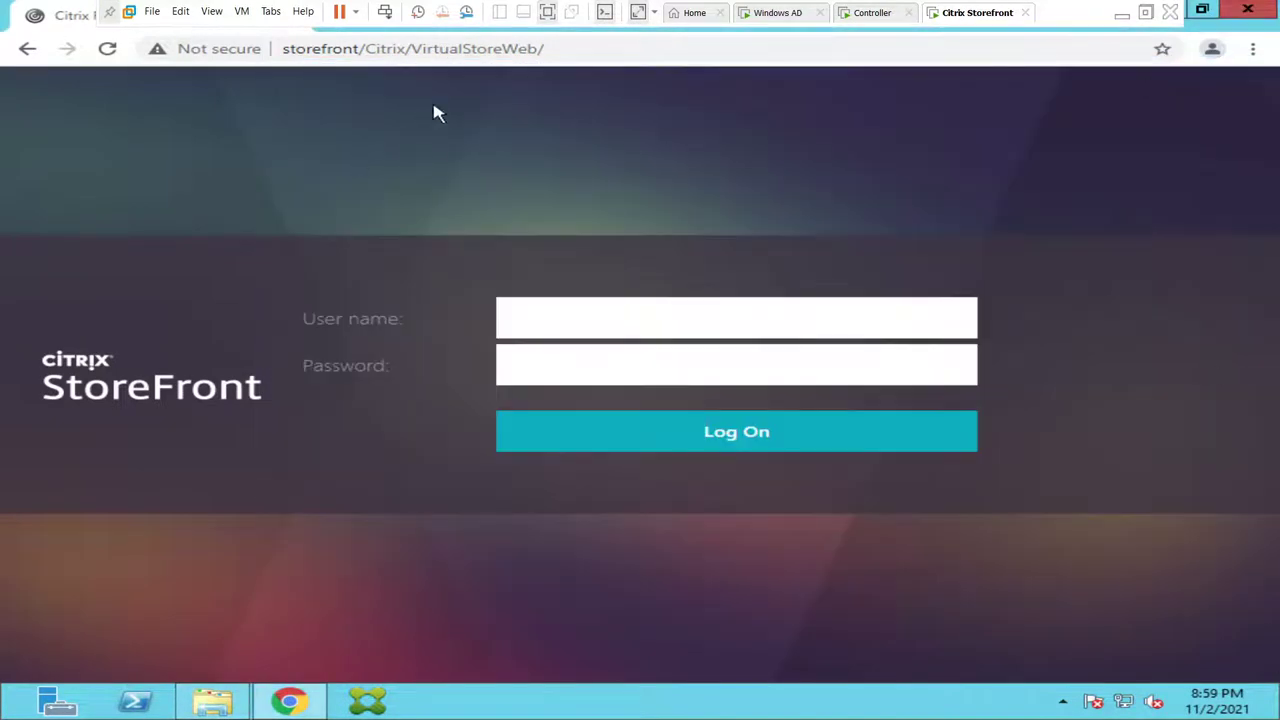
Reload the StoreFront login page, then close the browser
click(457, 52)
text(store)
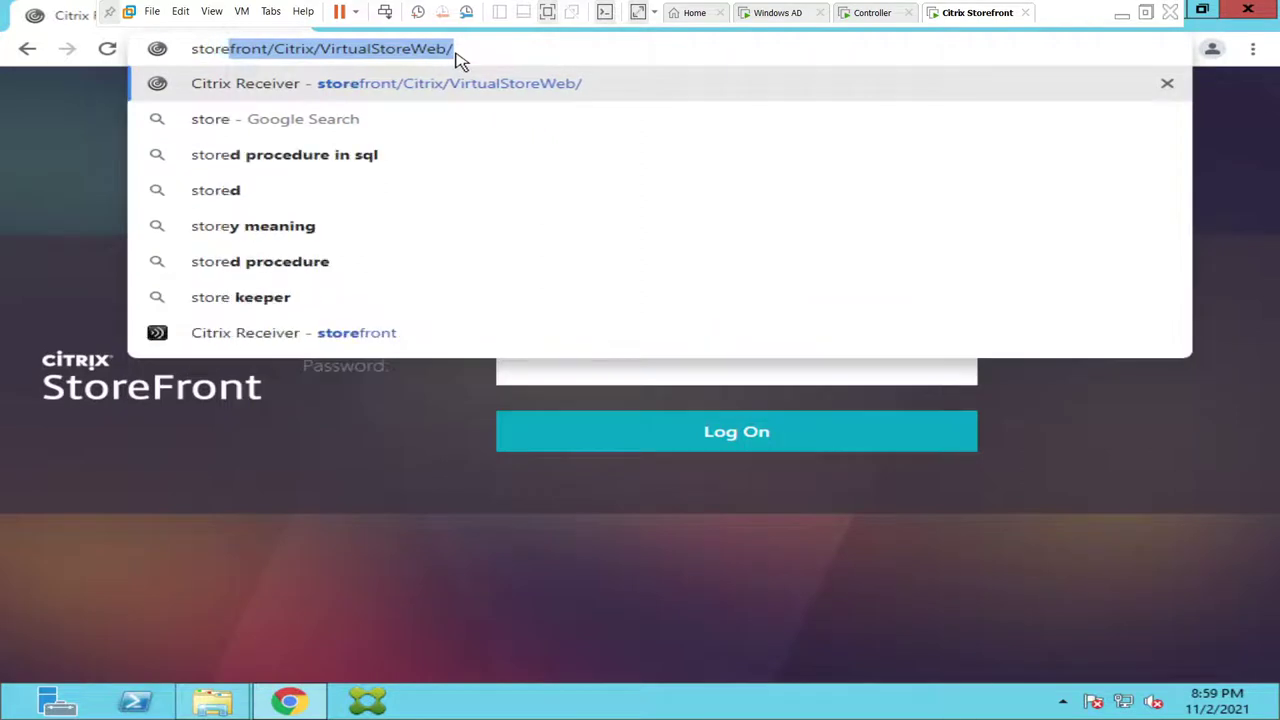
key(Return)
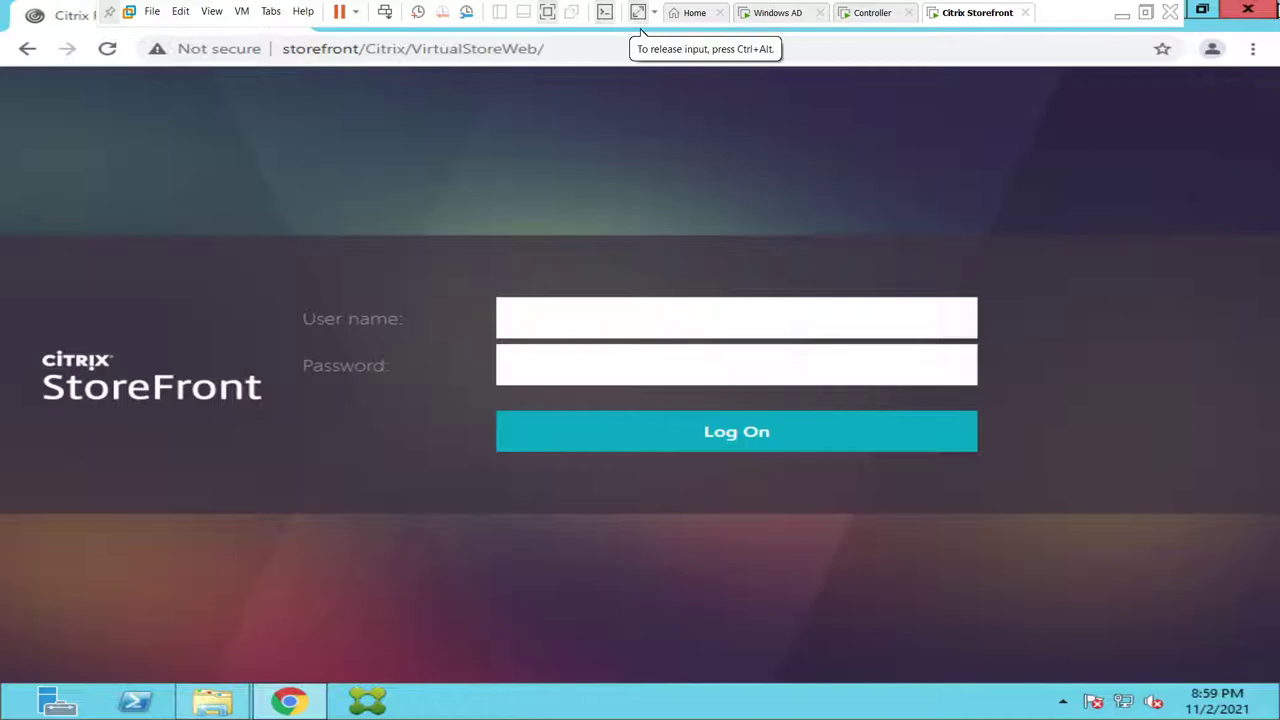
click(1248, 12)
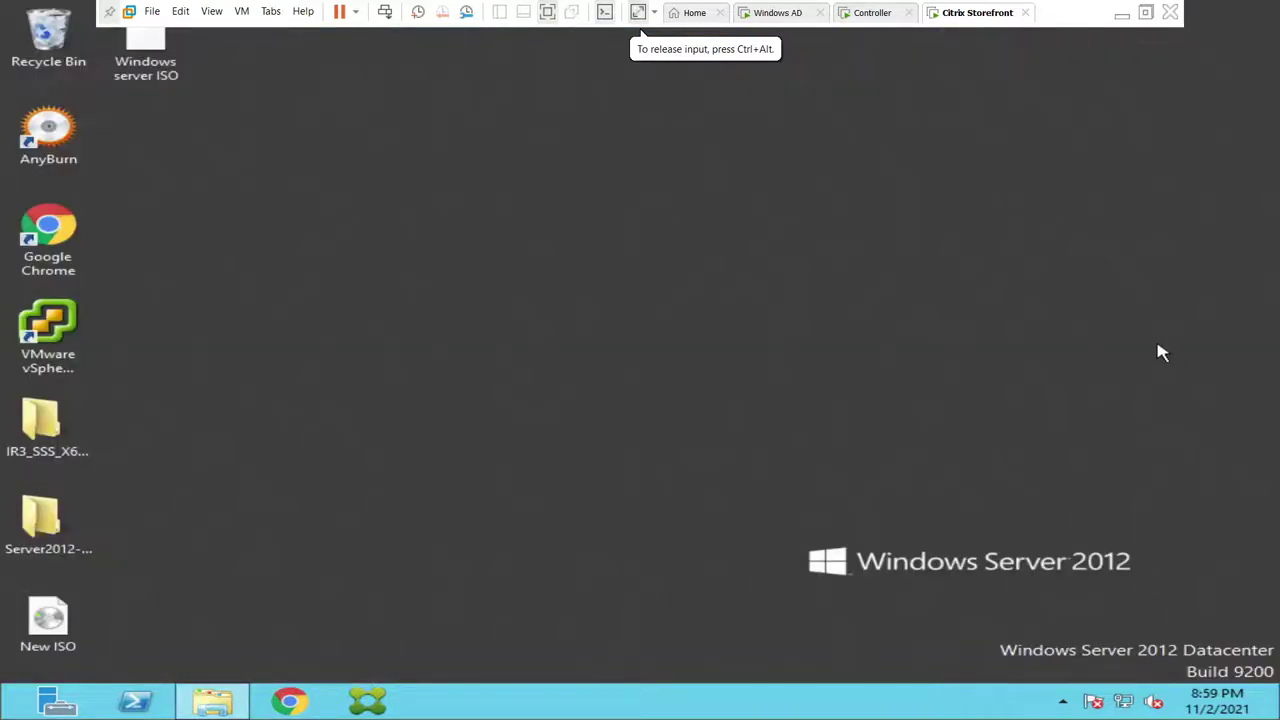
Restart the StoreFront virtual machine's guest operating system and confirm the restart
right_click(986, 16)
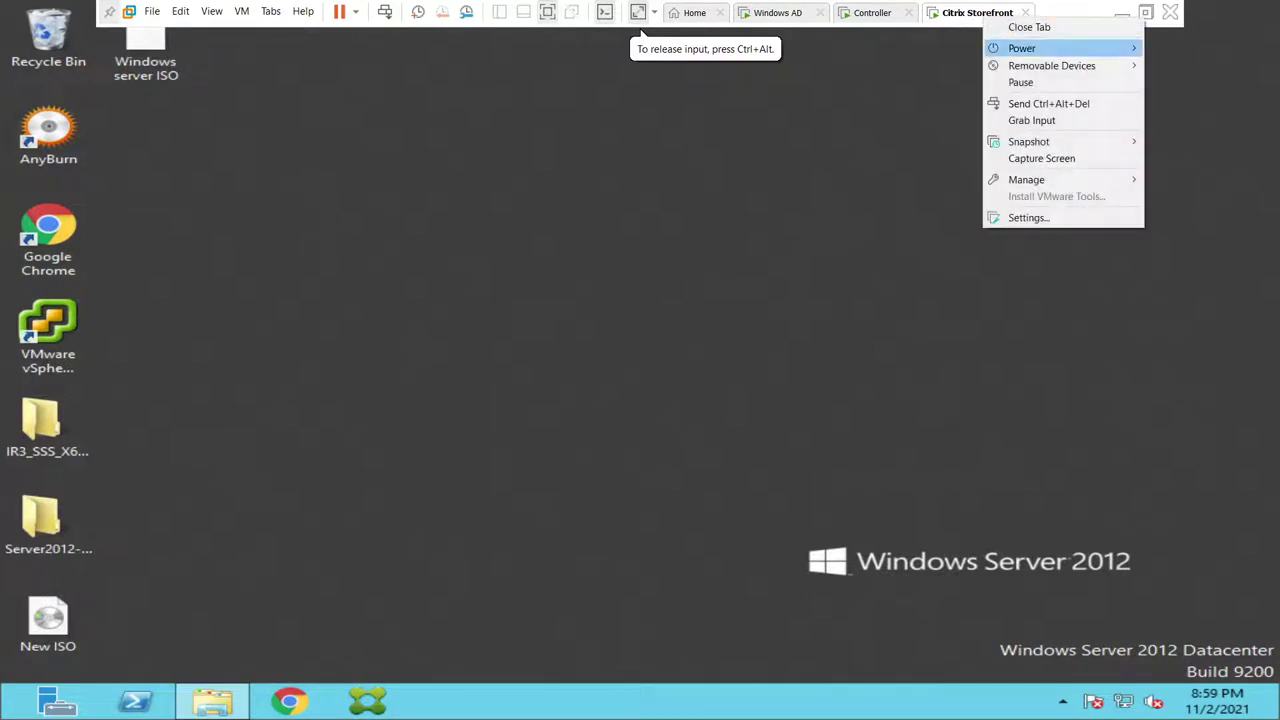
mouse_move(1020, 48)
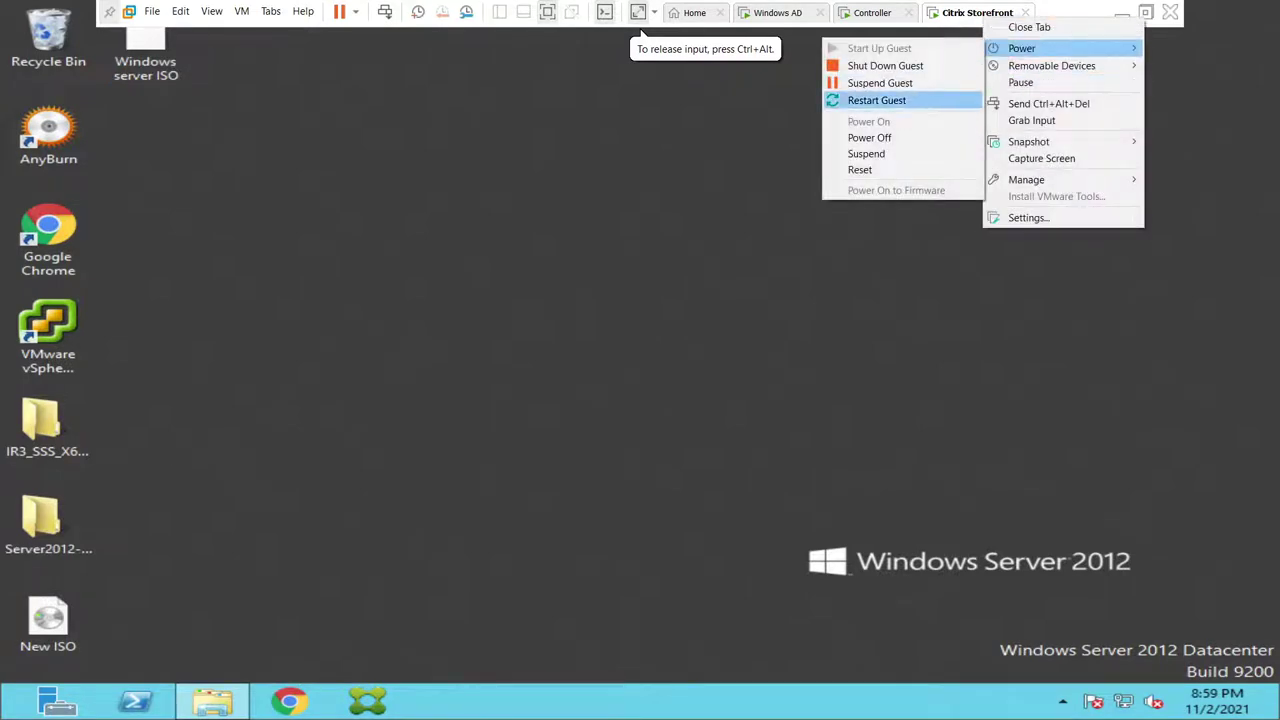
click(912, 101)
key(Return)
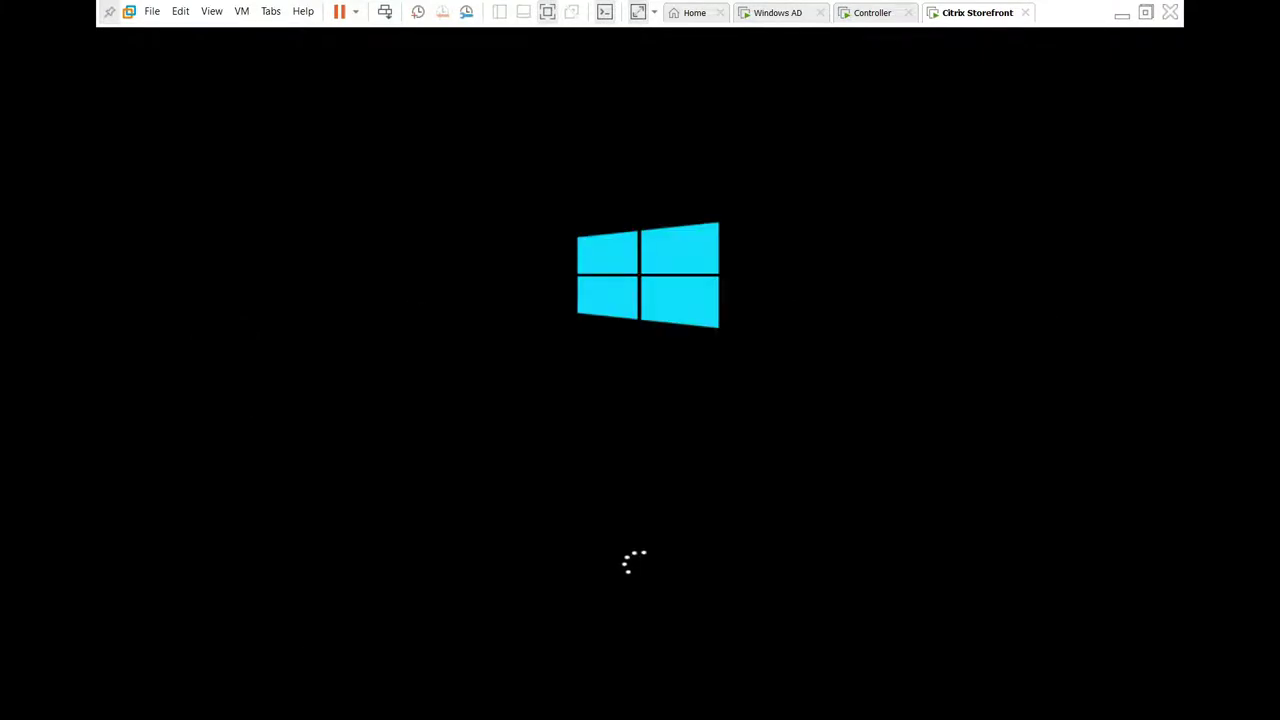
click(641, 34)
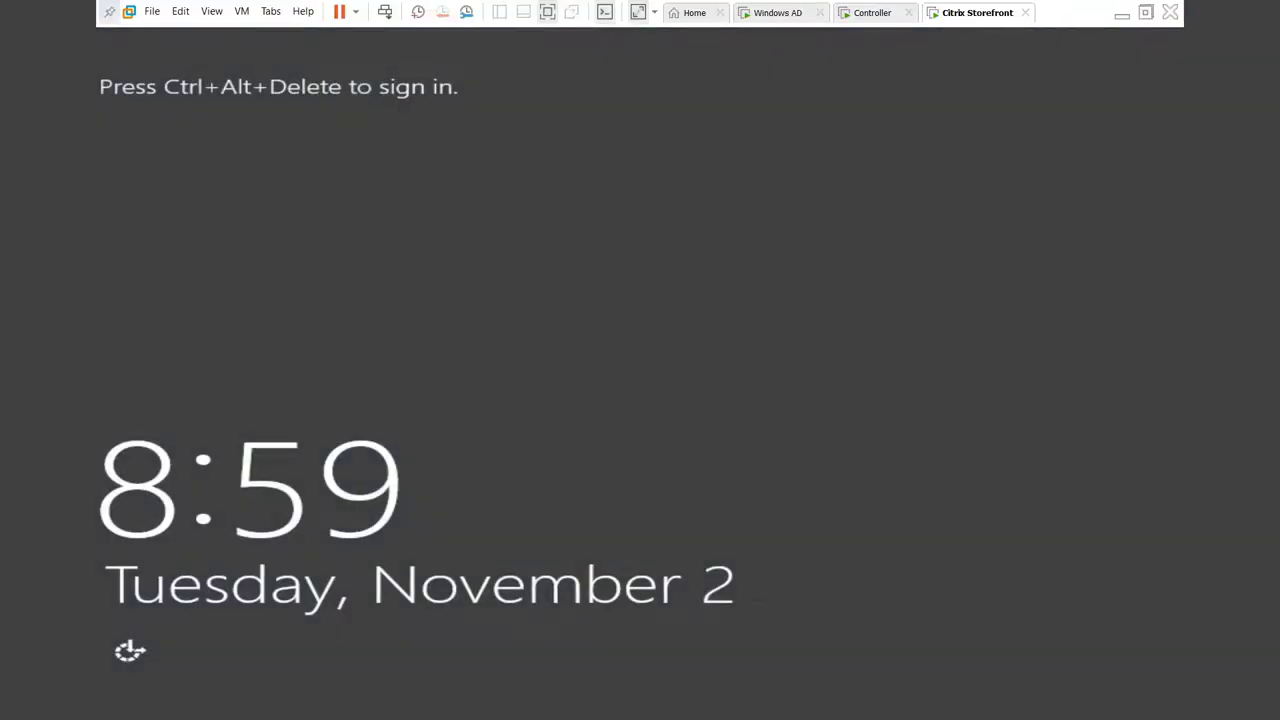
Sign back into the VM with Ctrl+Alt+Del and the account password, dismissing Shutdown Event Tracker
right_click(966, 14)
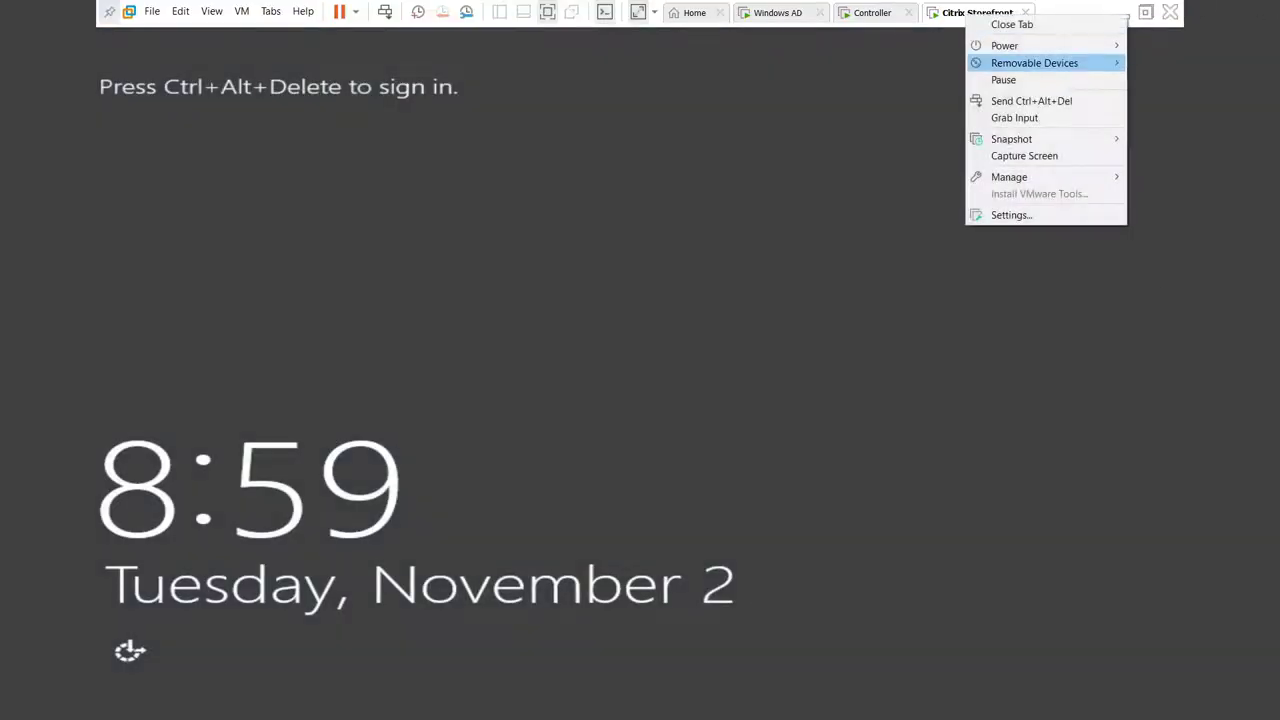
click(1000, 97)
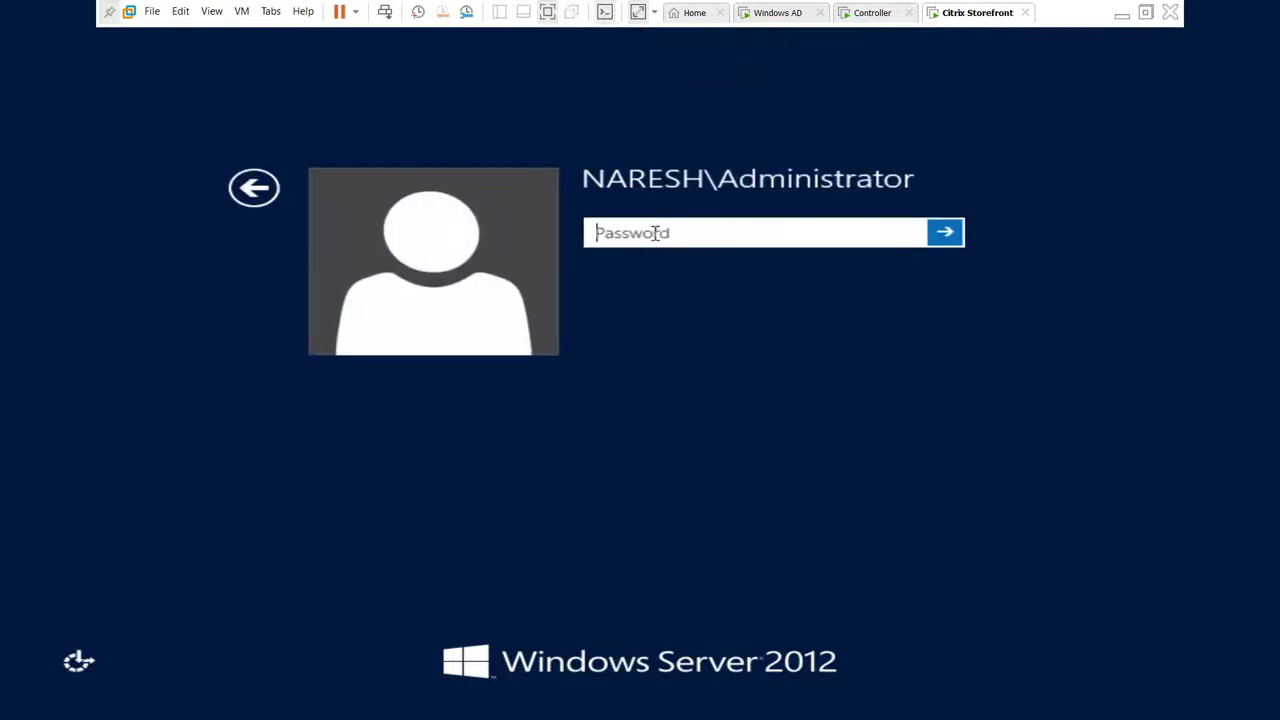
text(******)
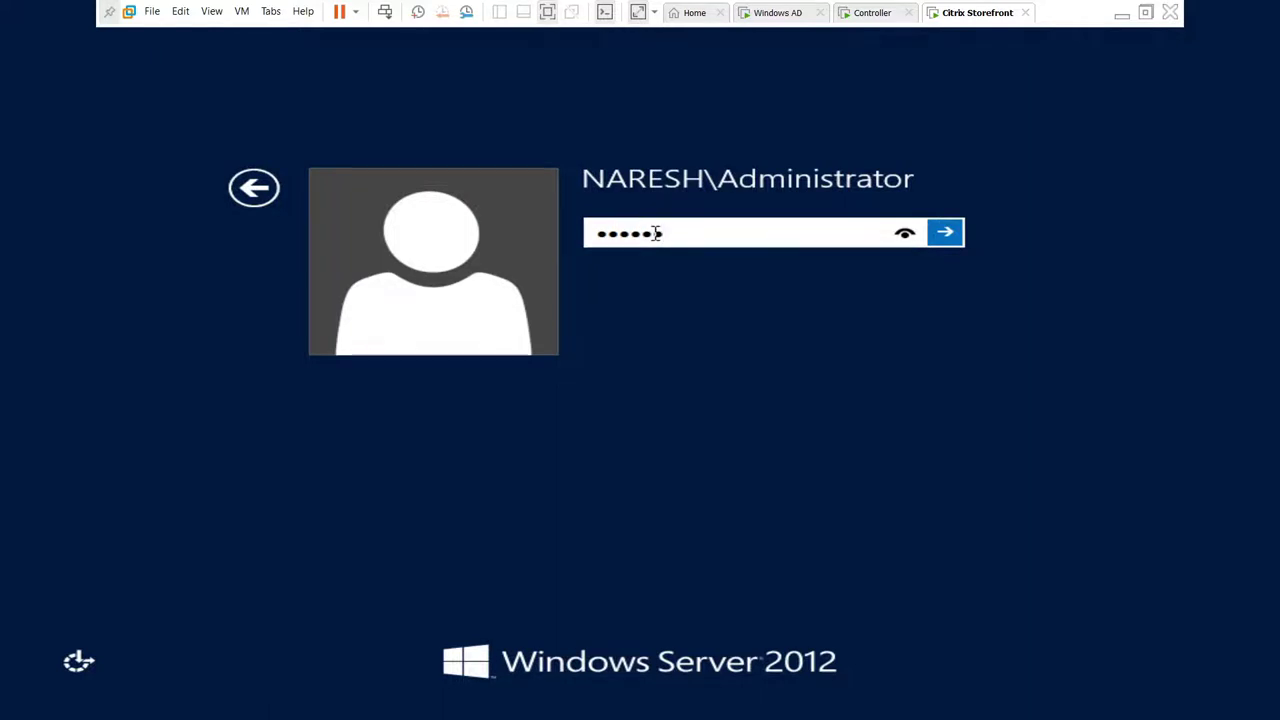
text(****)
key(Return)
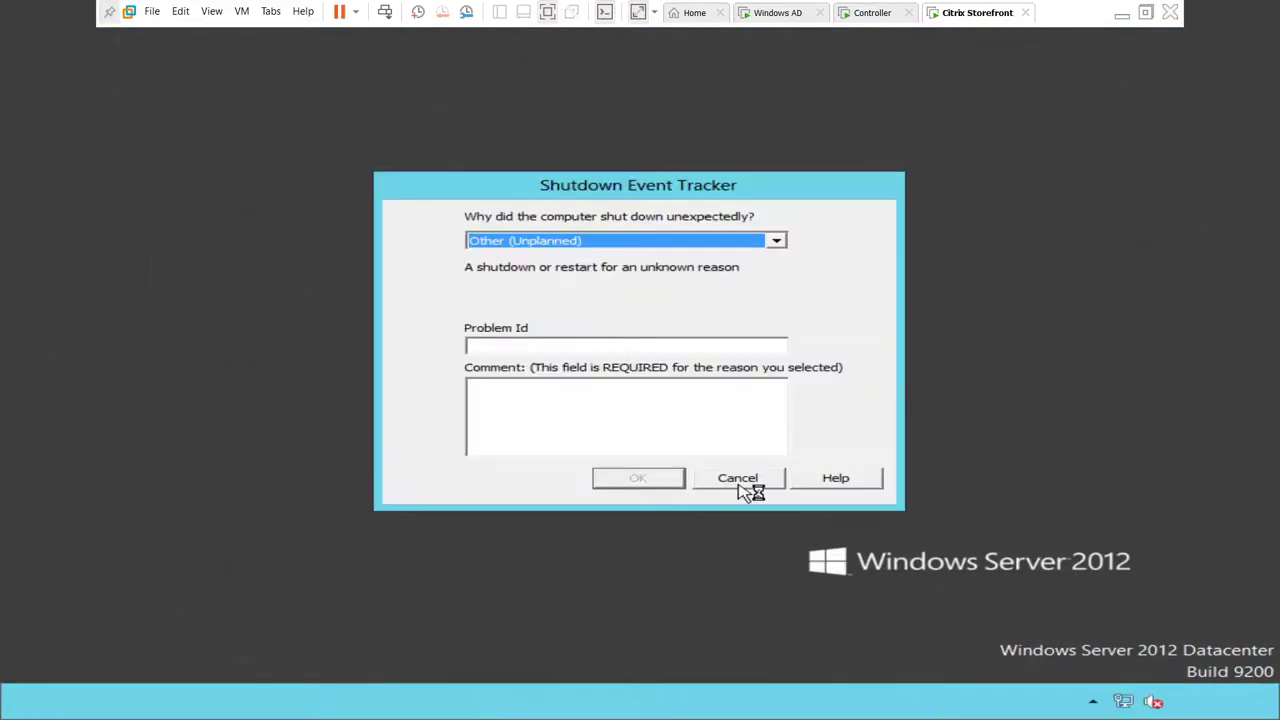
click(745, 482)
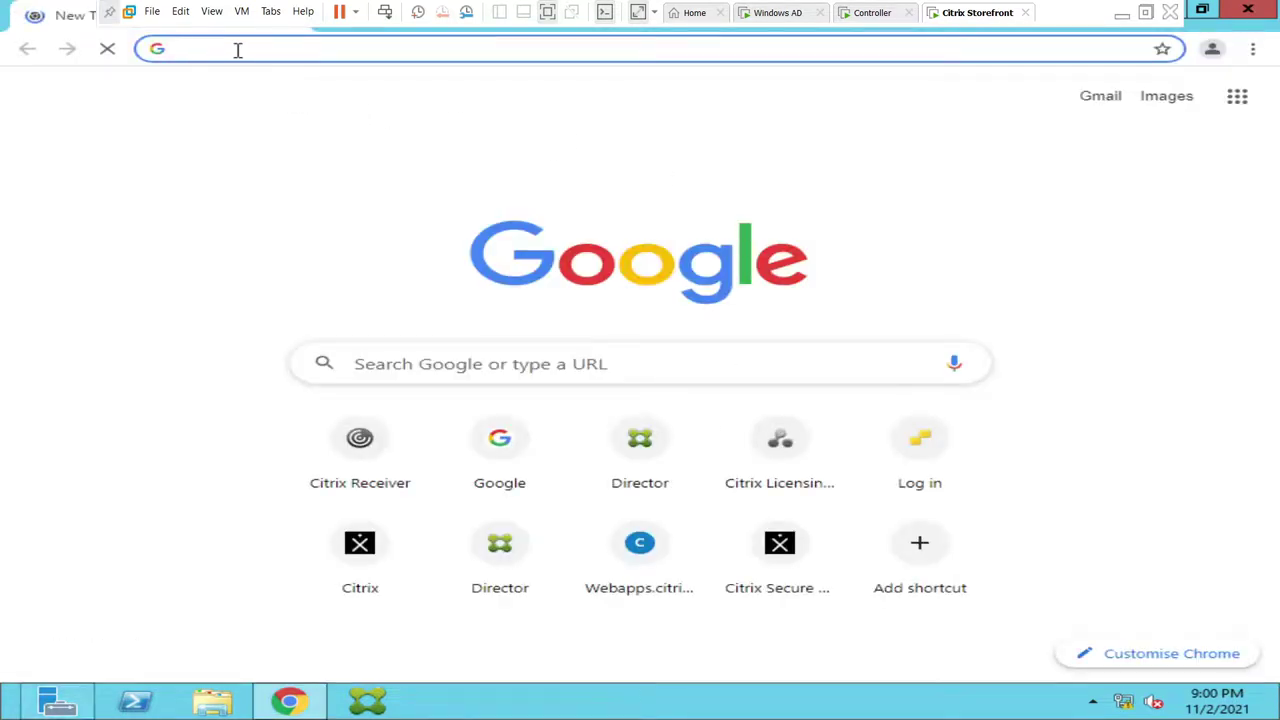
Load the StoreFront login page at storefront/Citrix/VirtualStoreWeb/ in Chrome
text(st)
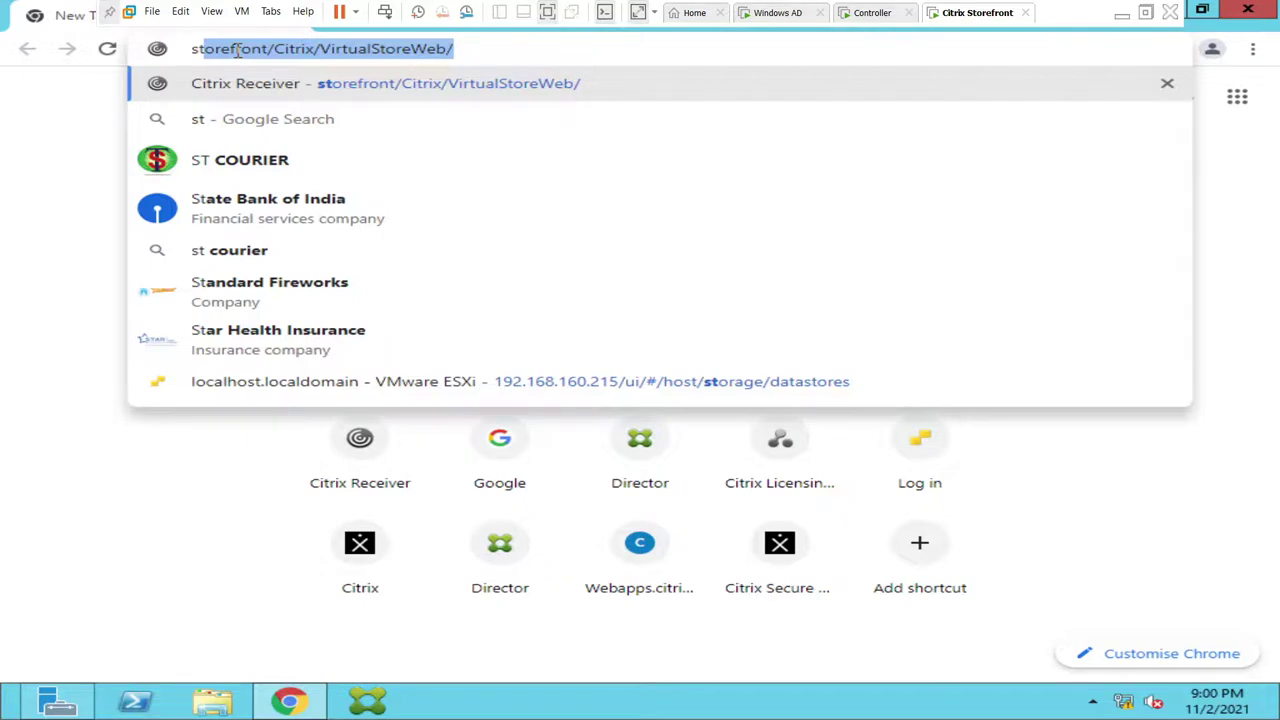
key(Return)
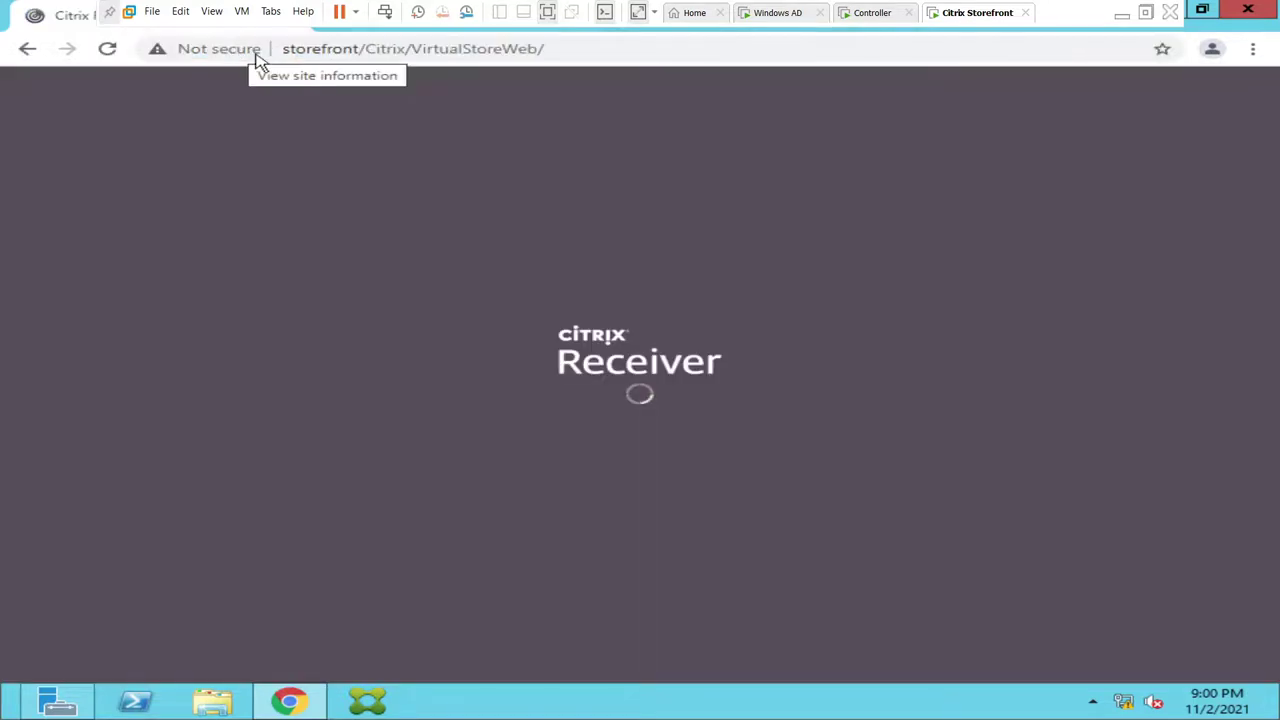